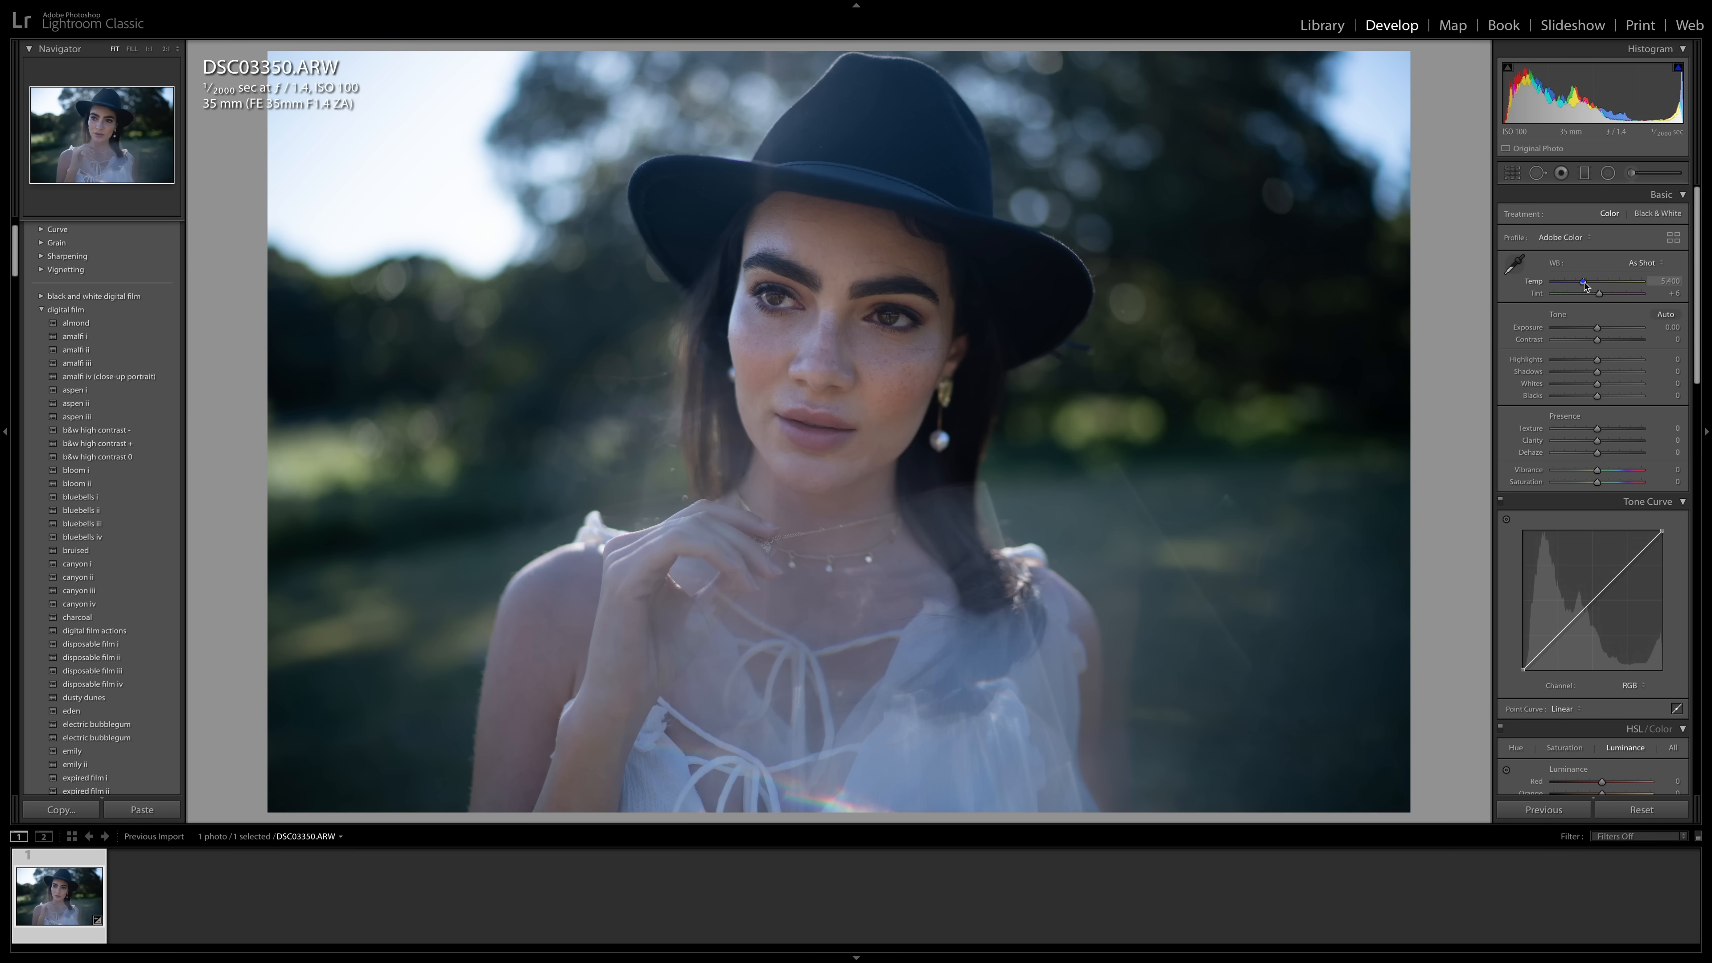
Warm the white balance by setting Temp to 6,669 and Tint to +16.
drag(1586, 285, 1596, 284)
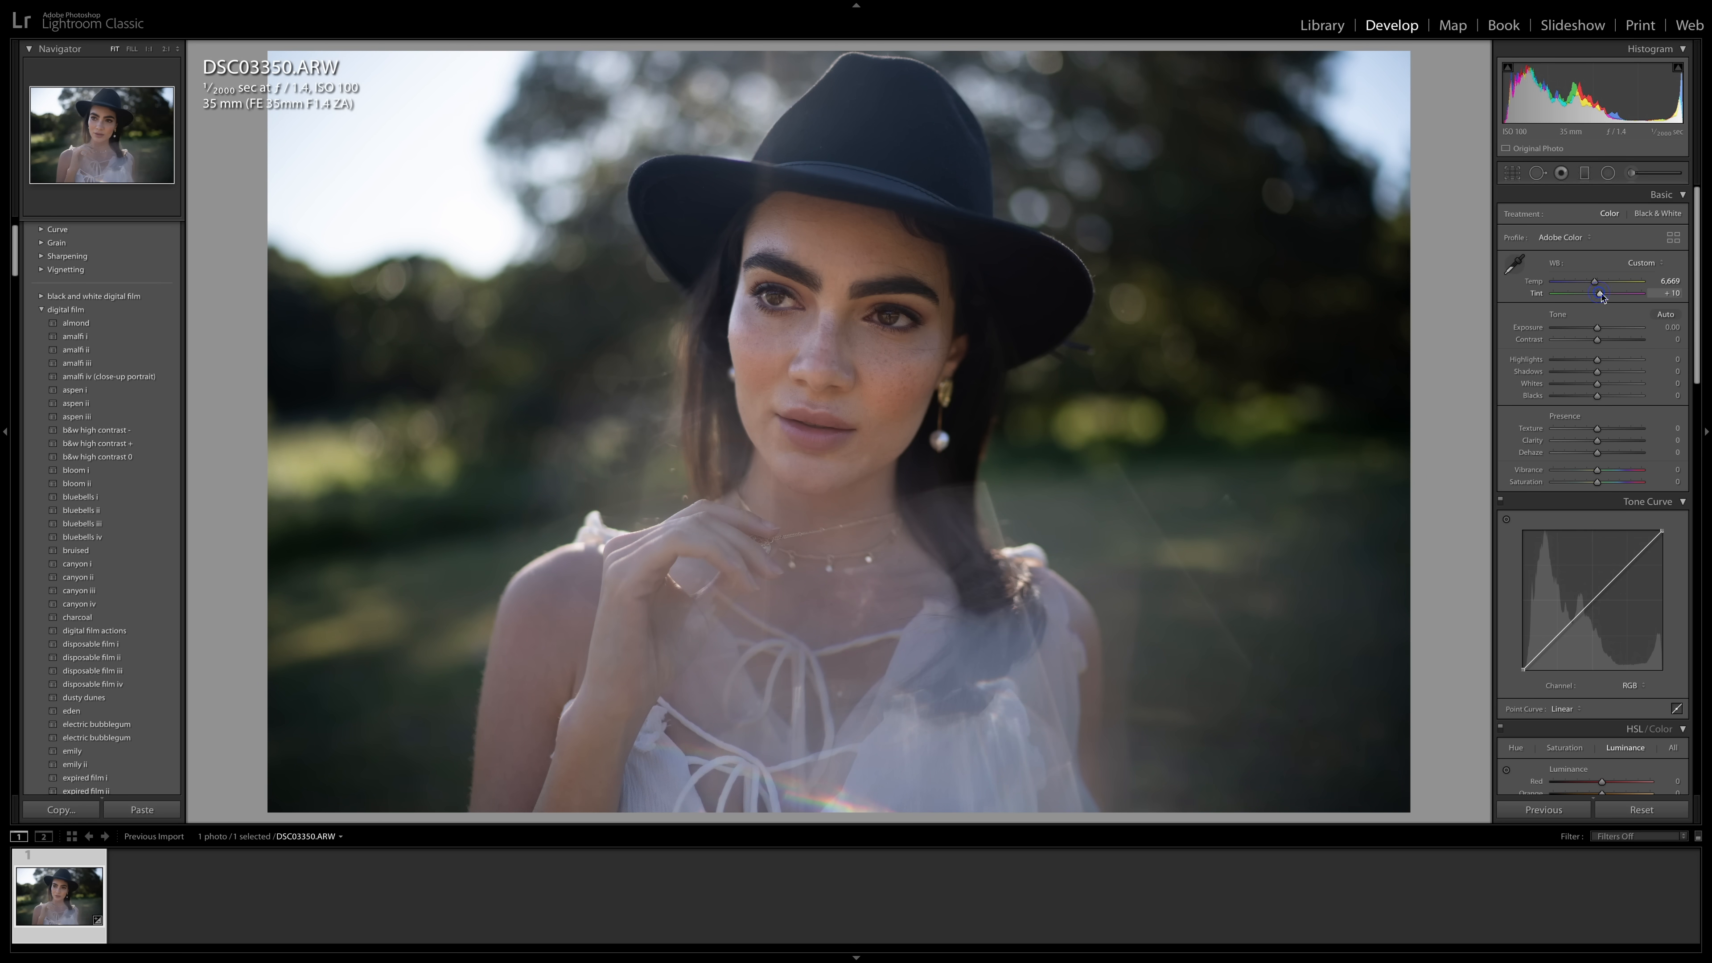
drag(1602, 298, 1603, 298)
drag(1602, 297, 1603, 297)
Enable lens profile corrections with the Sony FE make and set the Vignetting correction amount to 63.
drag(1700, 301, 1709, 584)
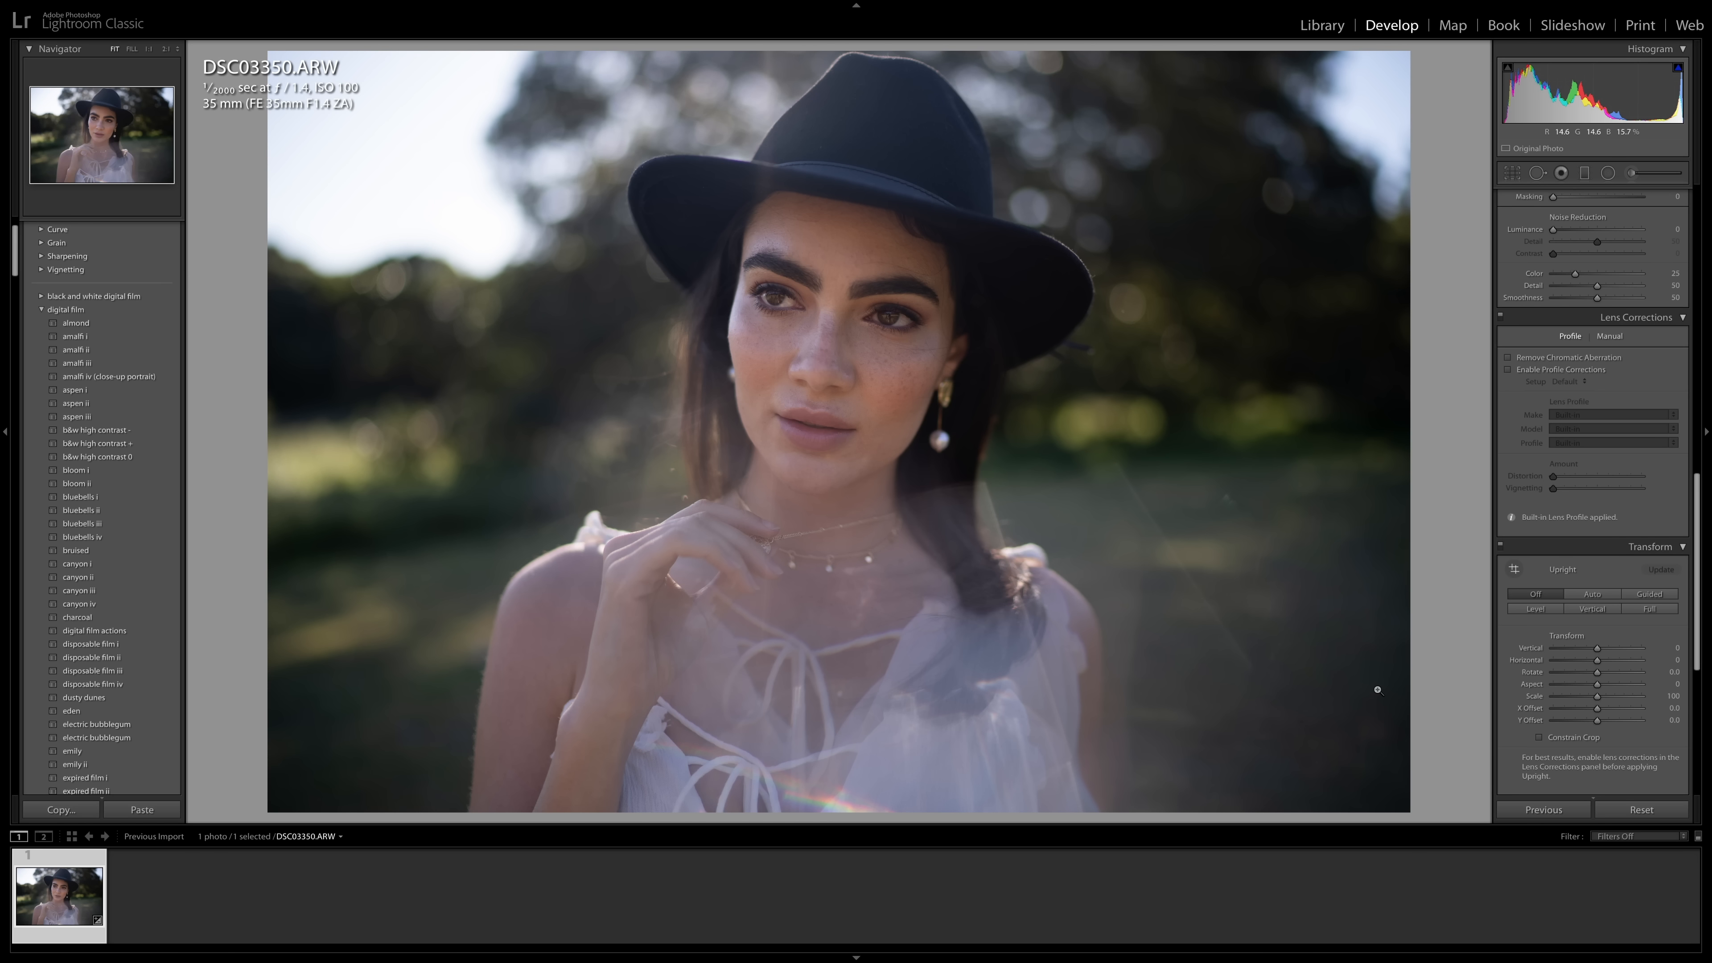
click(1557, 371)
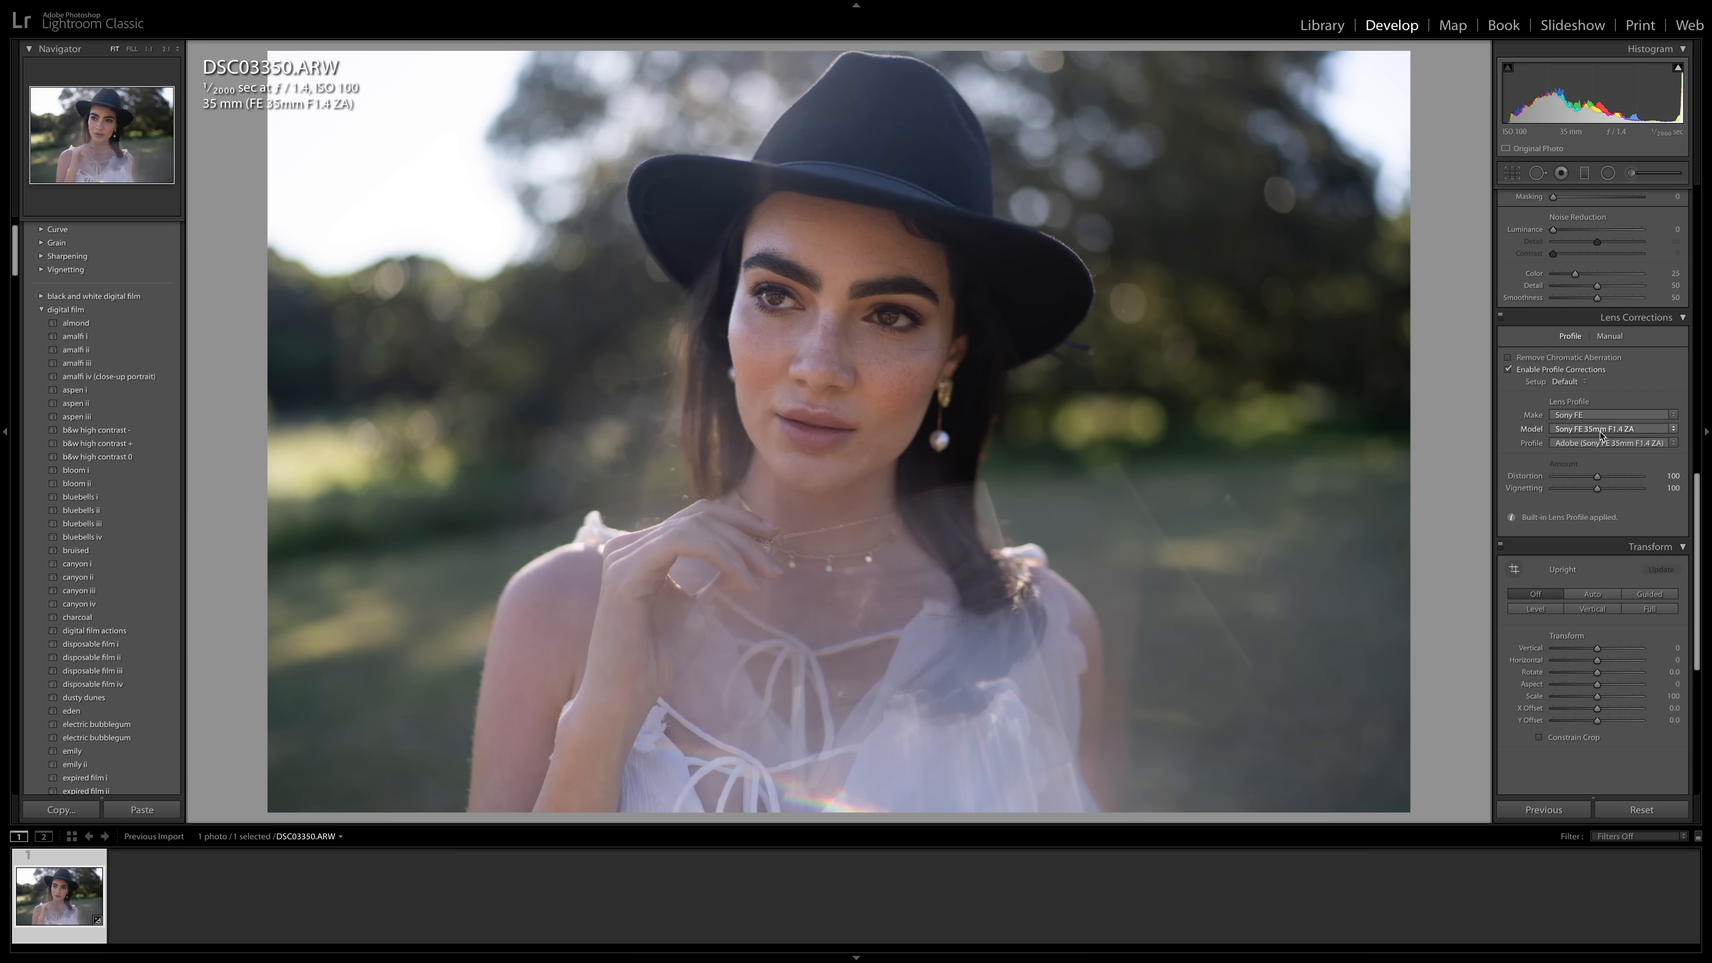
click(1588, 416)
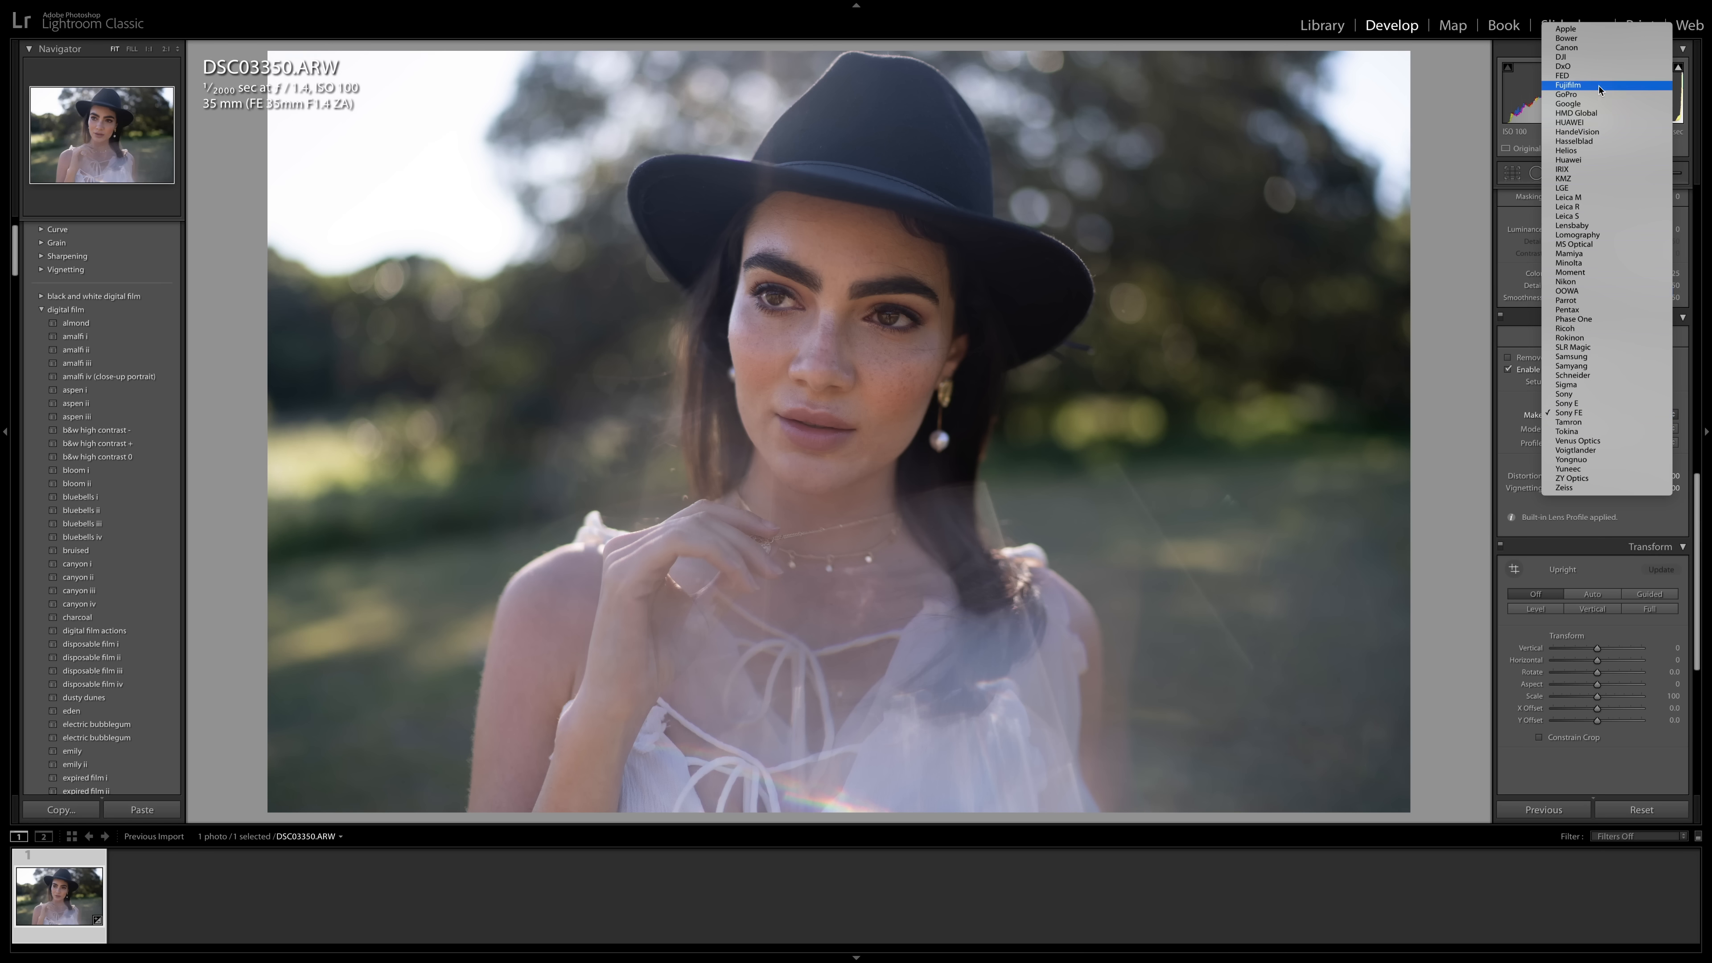
click(1597, 413)
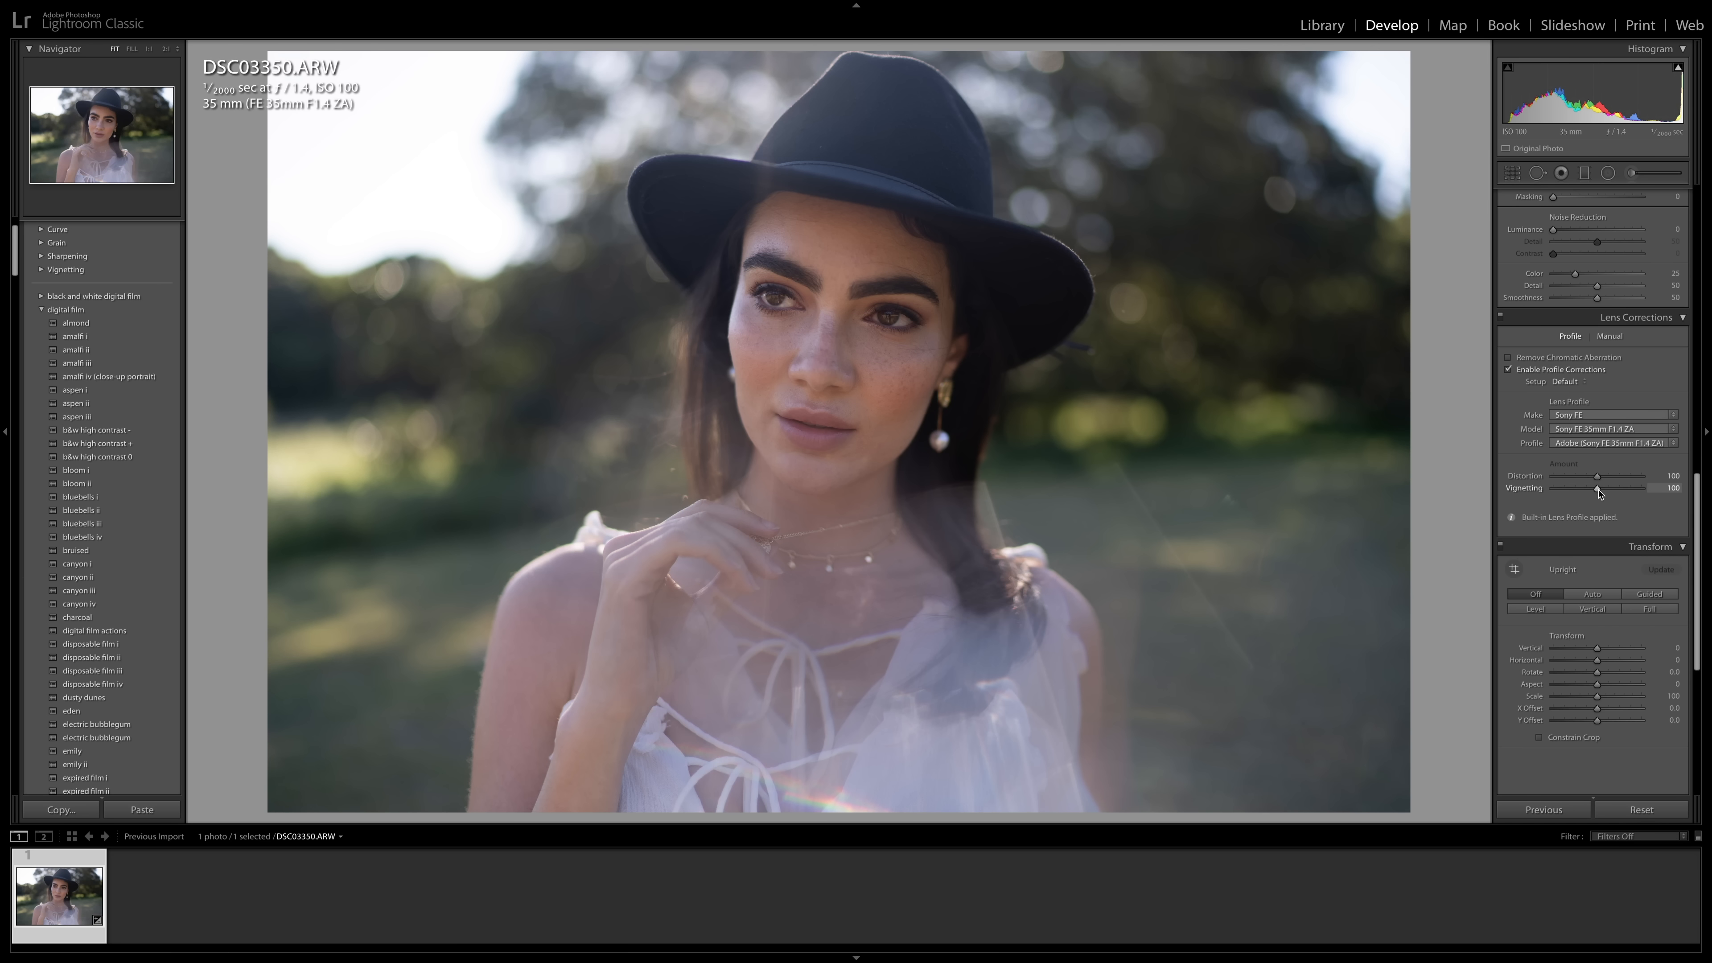
drag(1598, 490, 1584, 493)
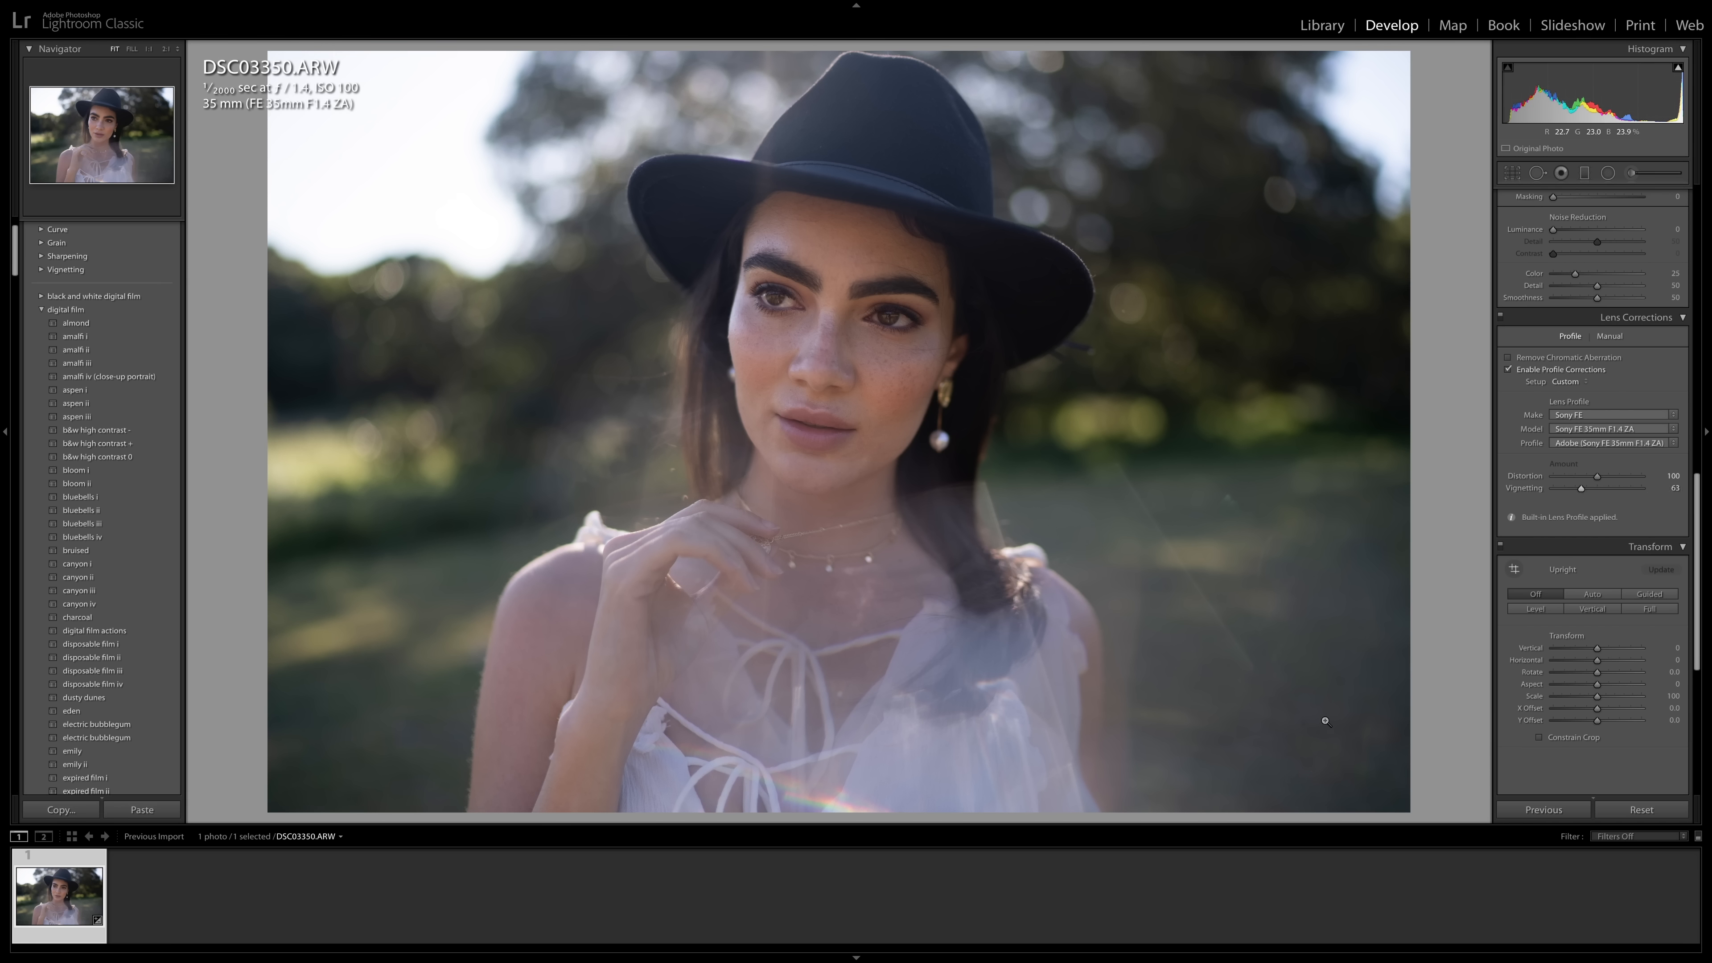
Compare the edited portrait with its original version several times, ending on the edited version.
key(backslash)
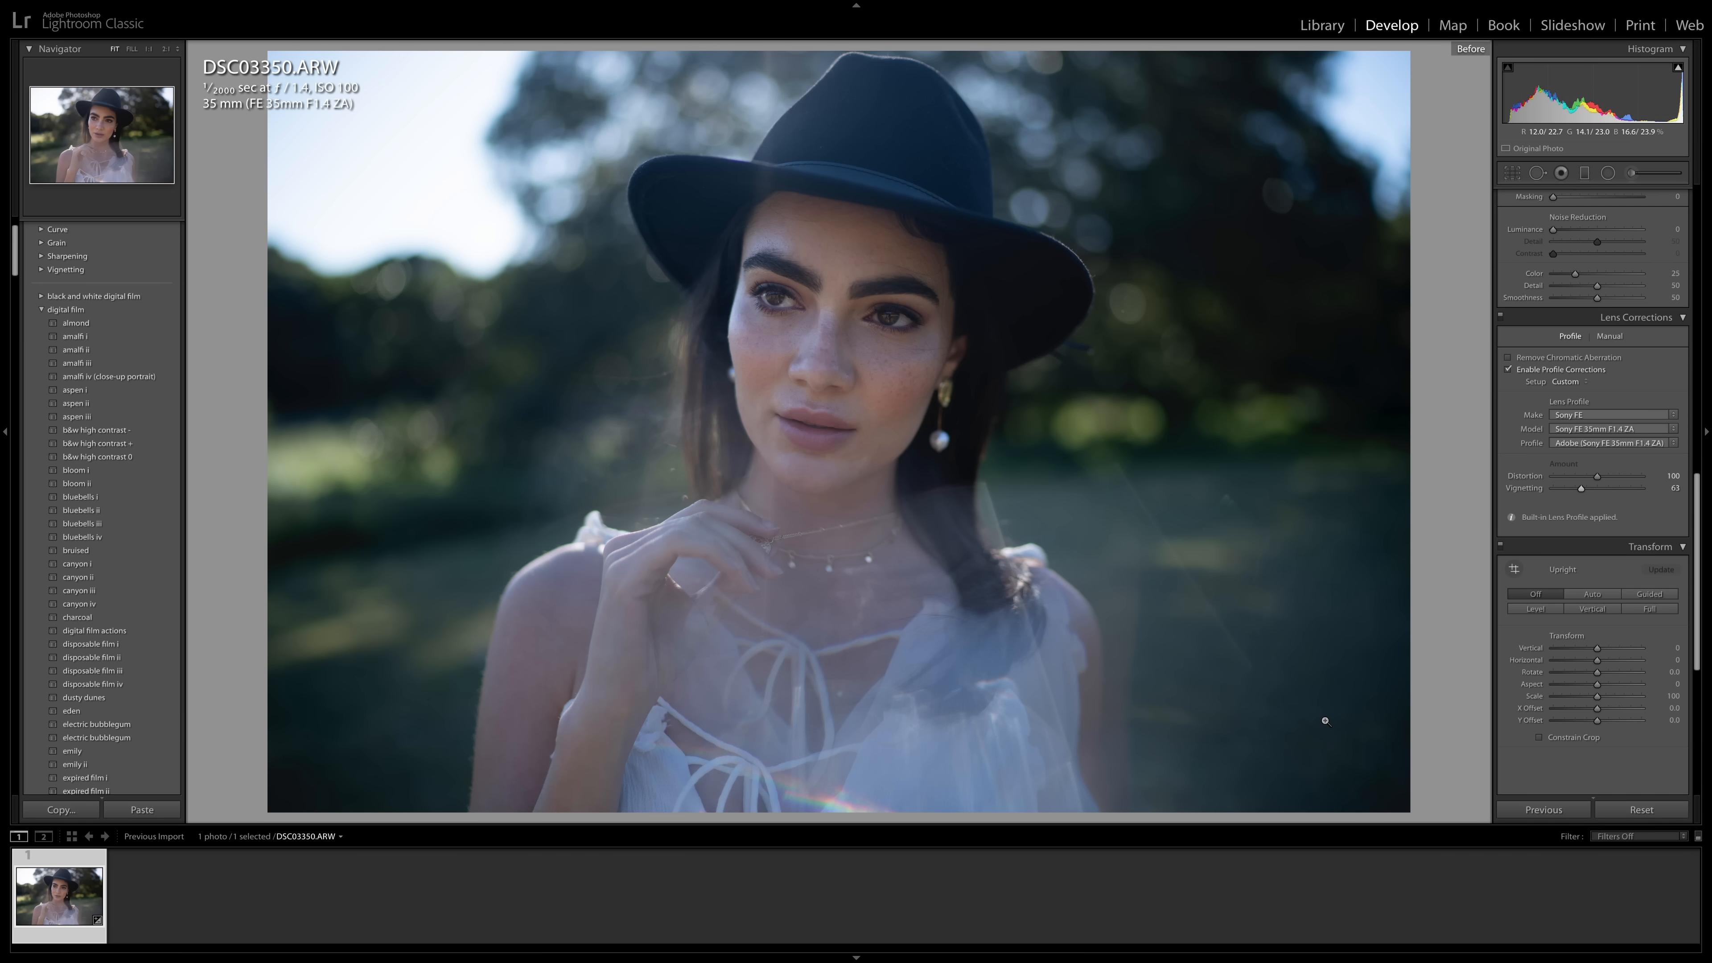
key(backslash)
key(backslash)
key(backslash)
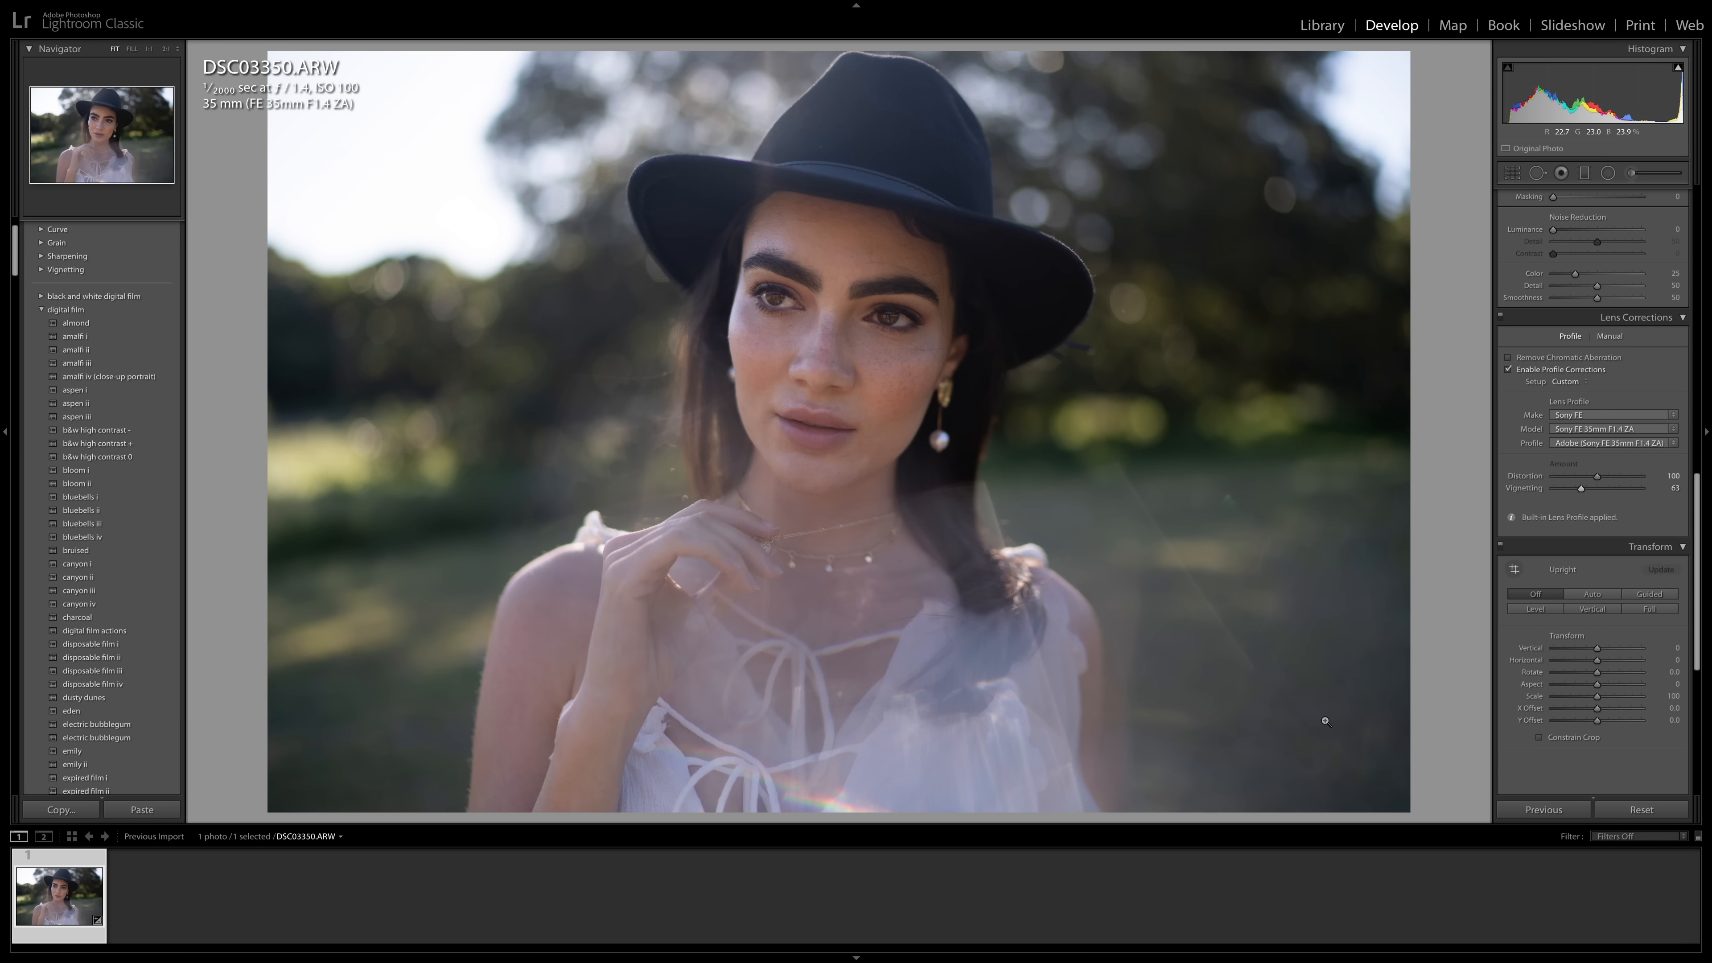
key(backslash)
key(backslash)
Set Exposure to +0.15, and try Highlights at -70 before resetting Highlights to 0.
drag(1696, 581, 1696, 297)
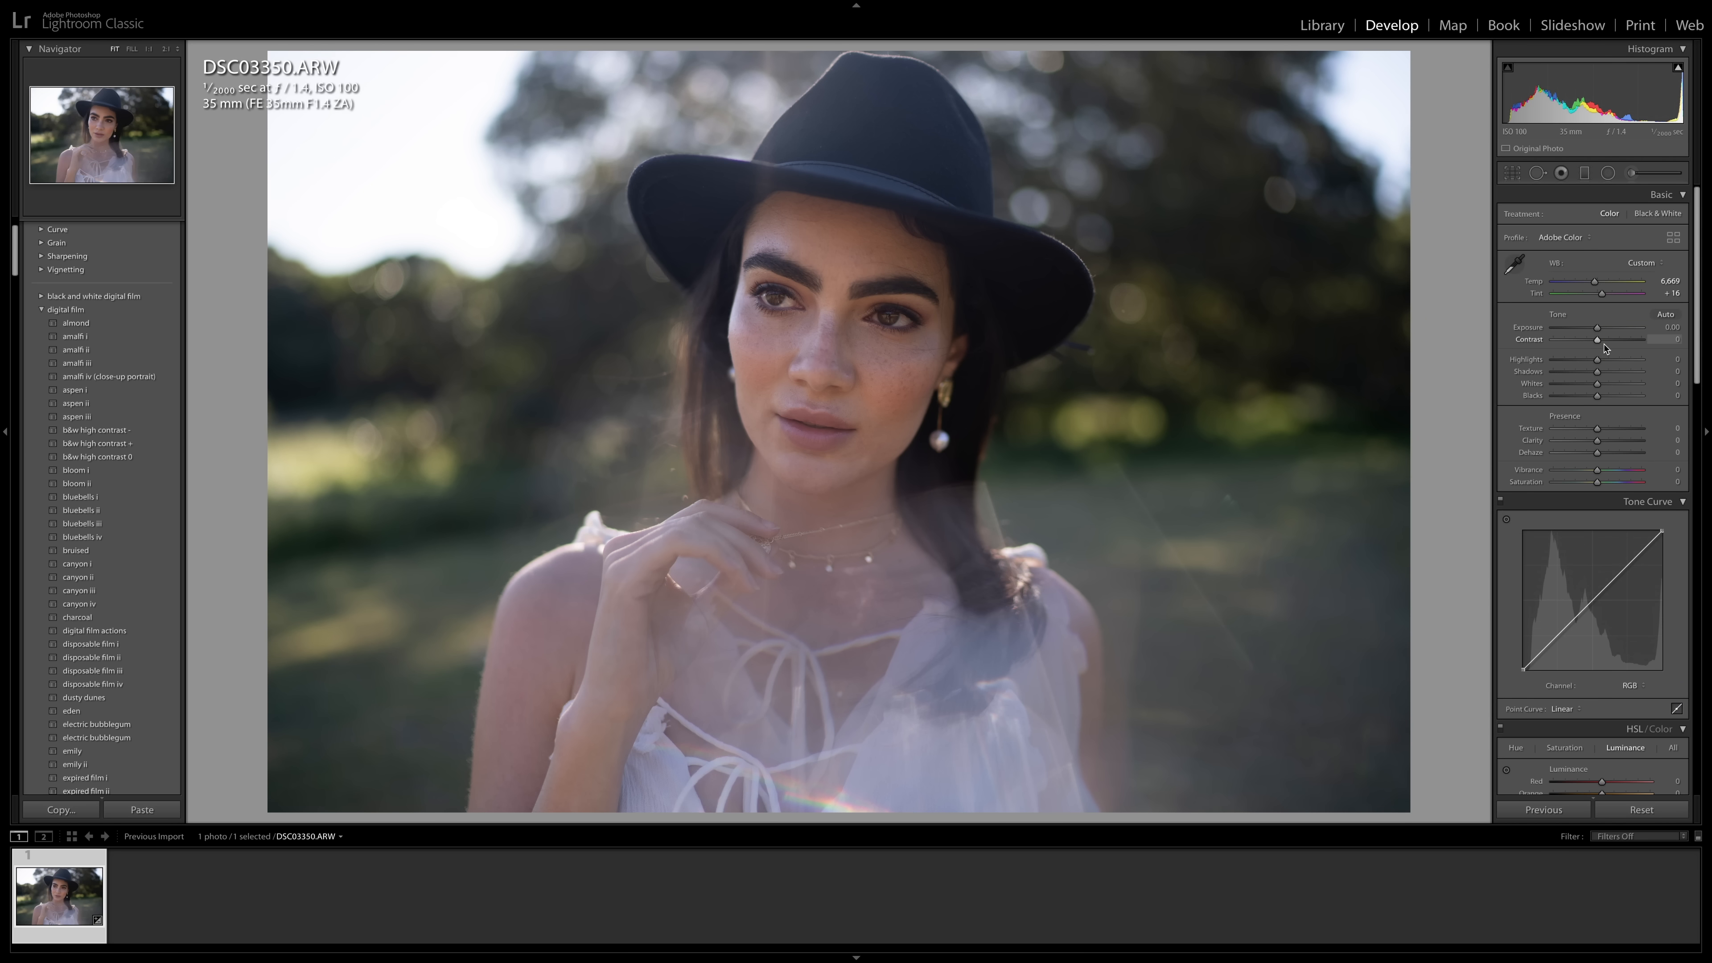
drag(1600, 331, 1601, 332)
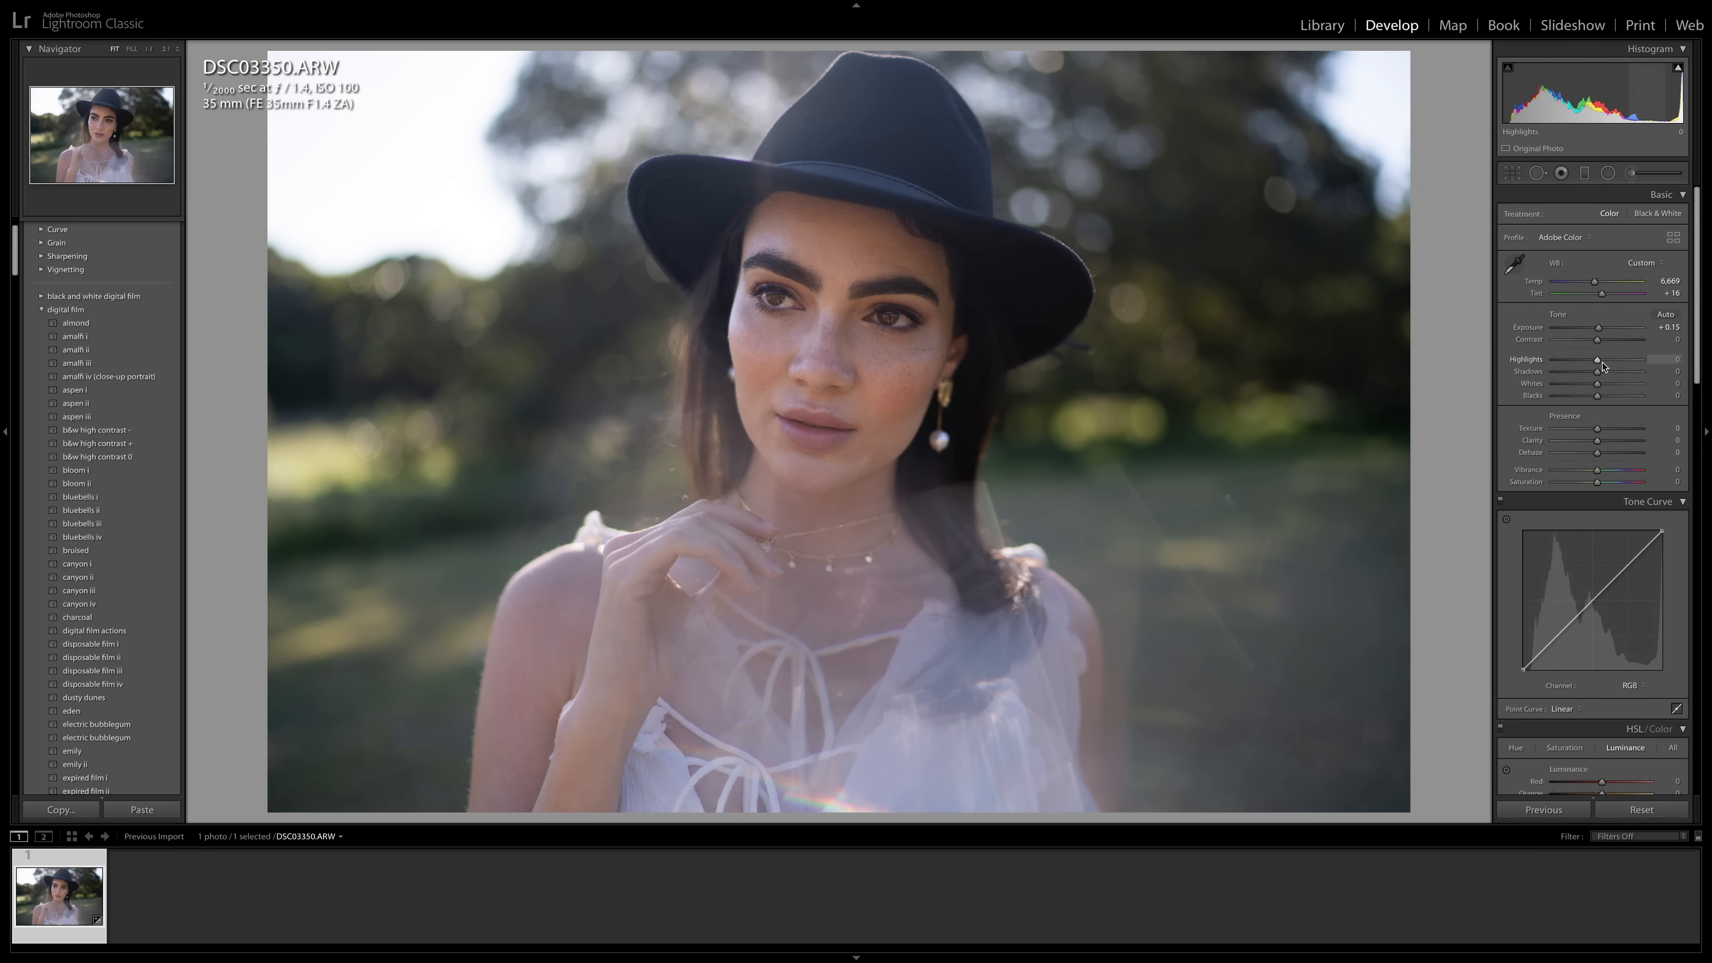
drag(1598, 361, 1567, 361)
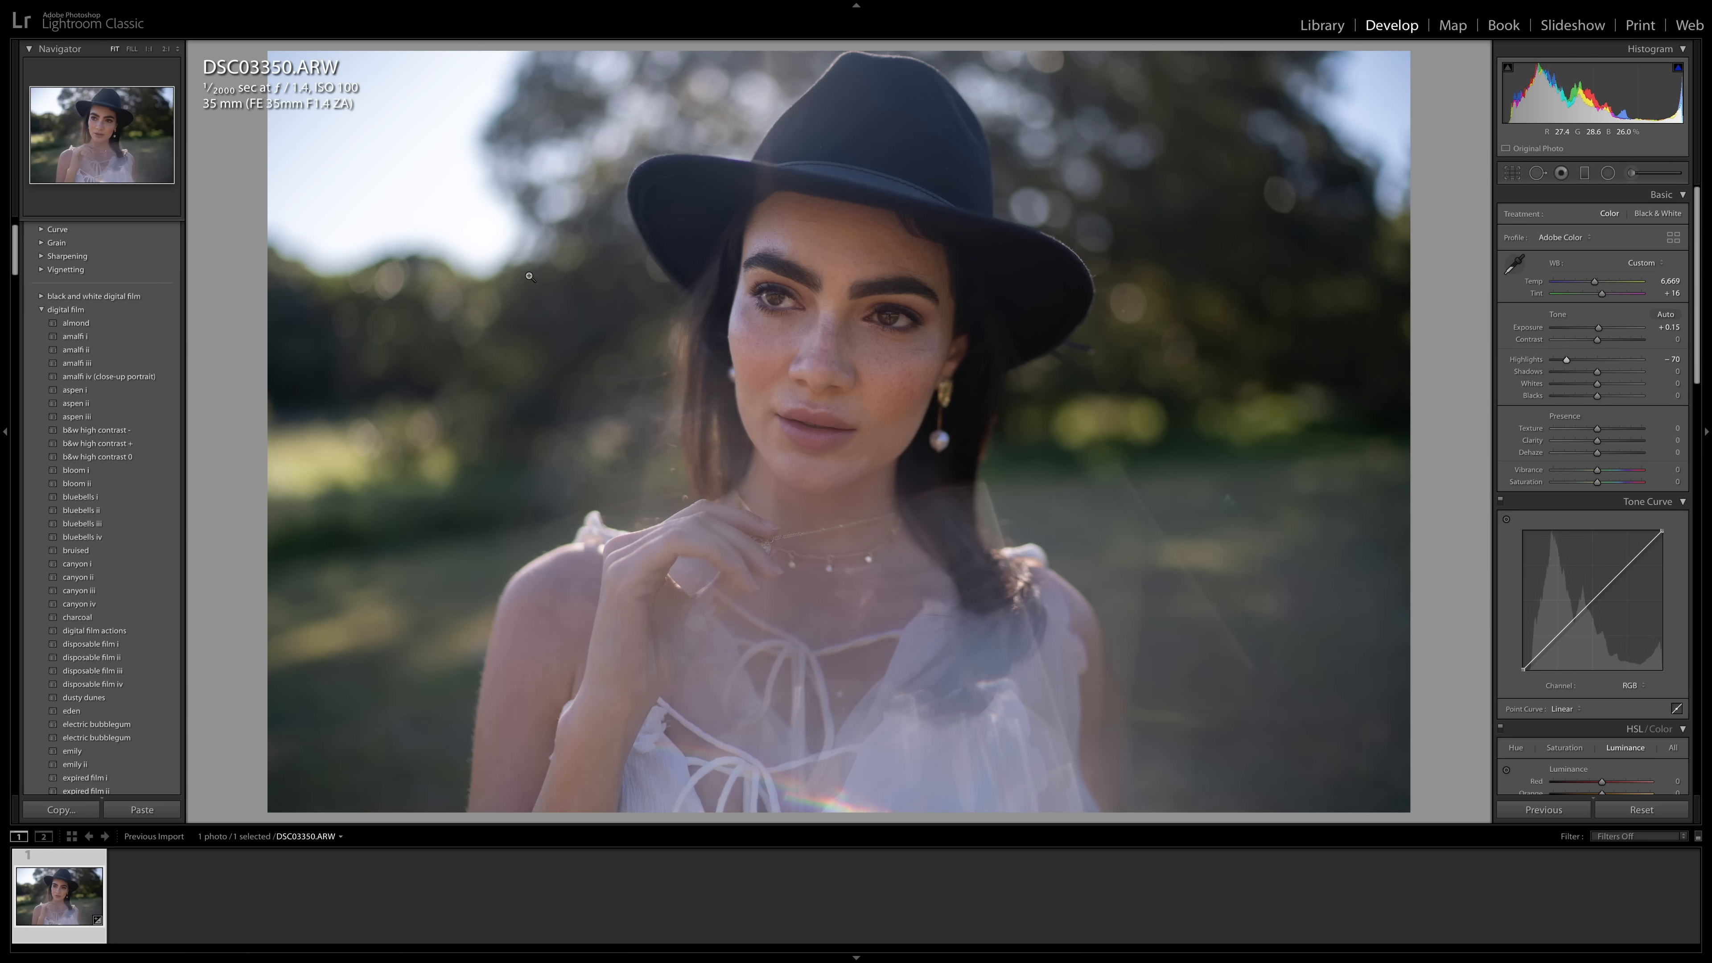
double_click(1569, 366)
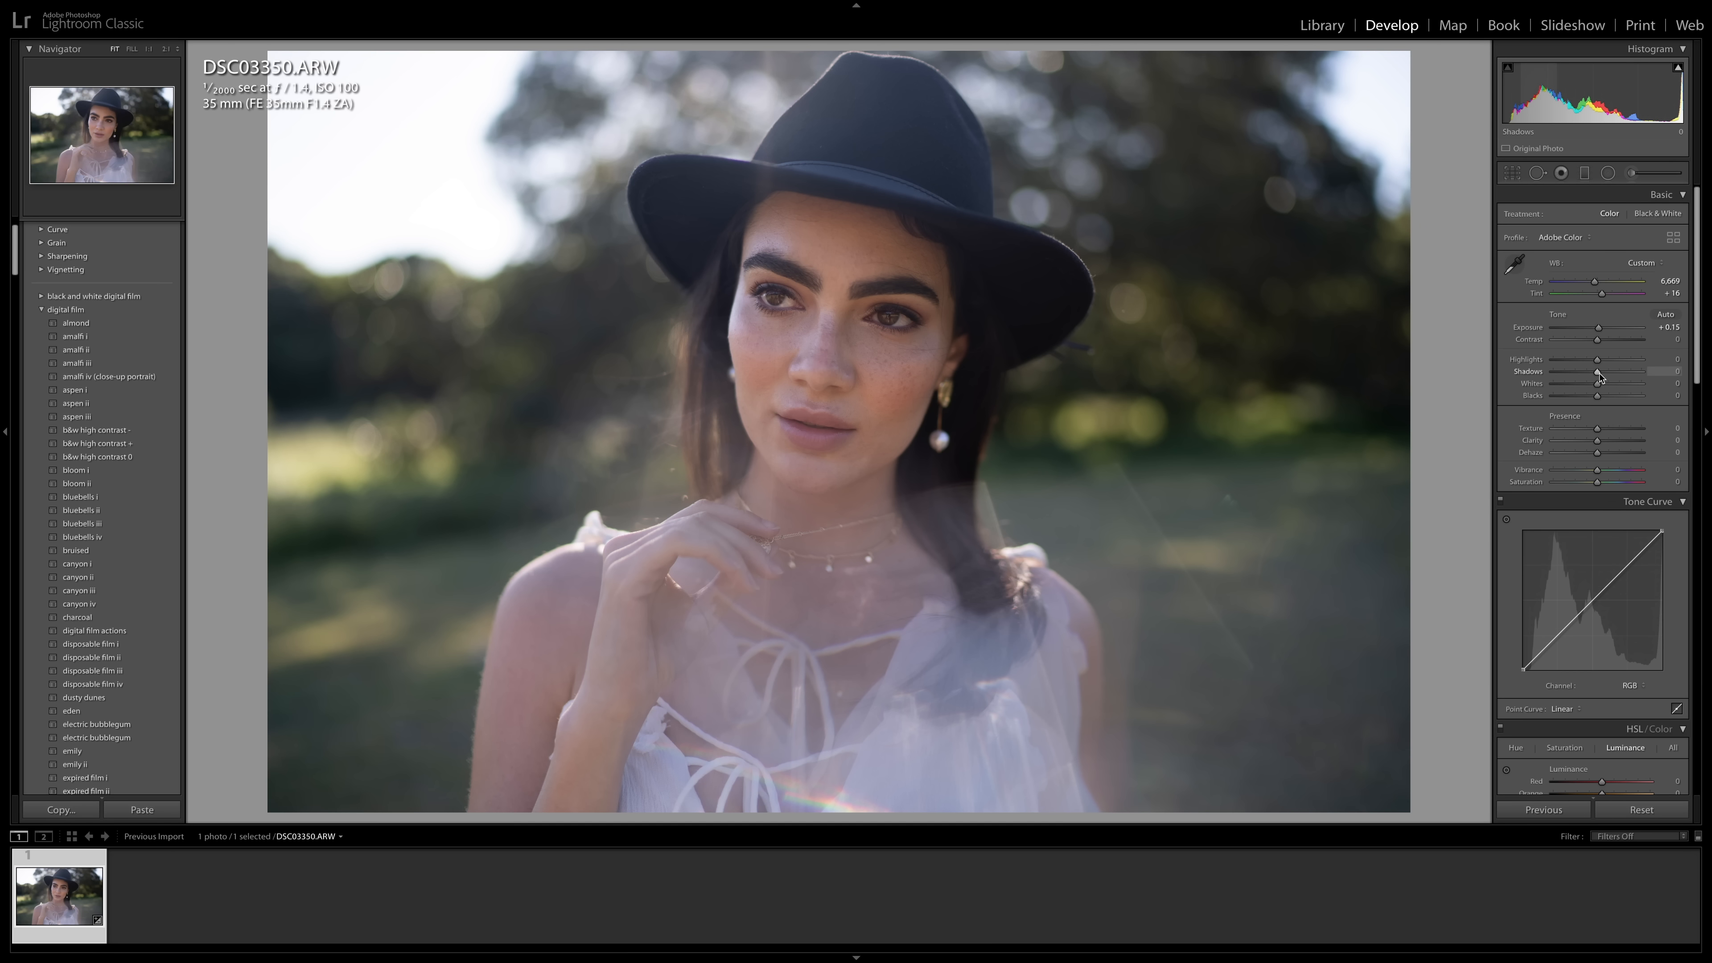
Raise Shadows to +26 and, after trying Whites at -87, set Whites to +17.
drag(1600, 375, 1611, 375)
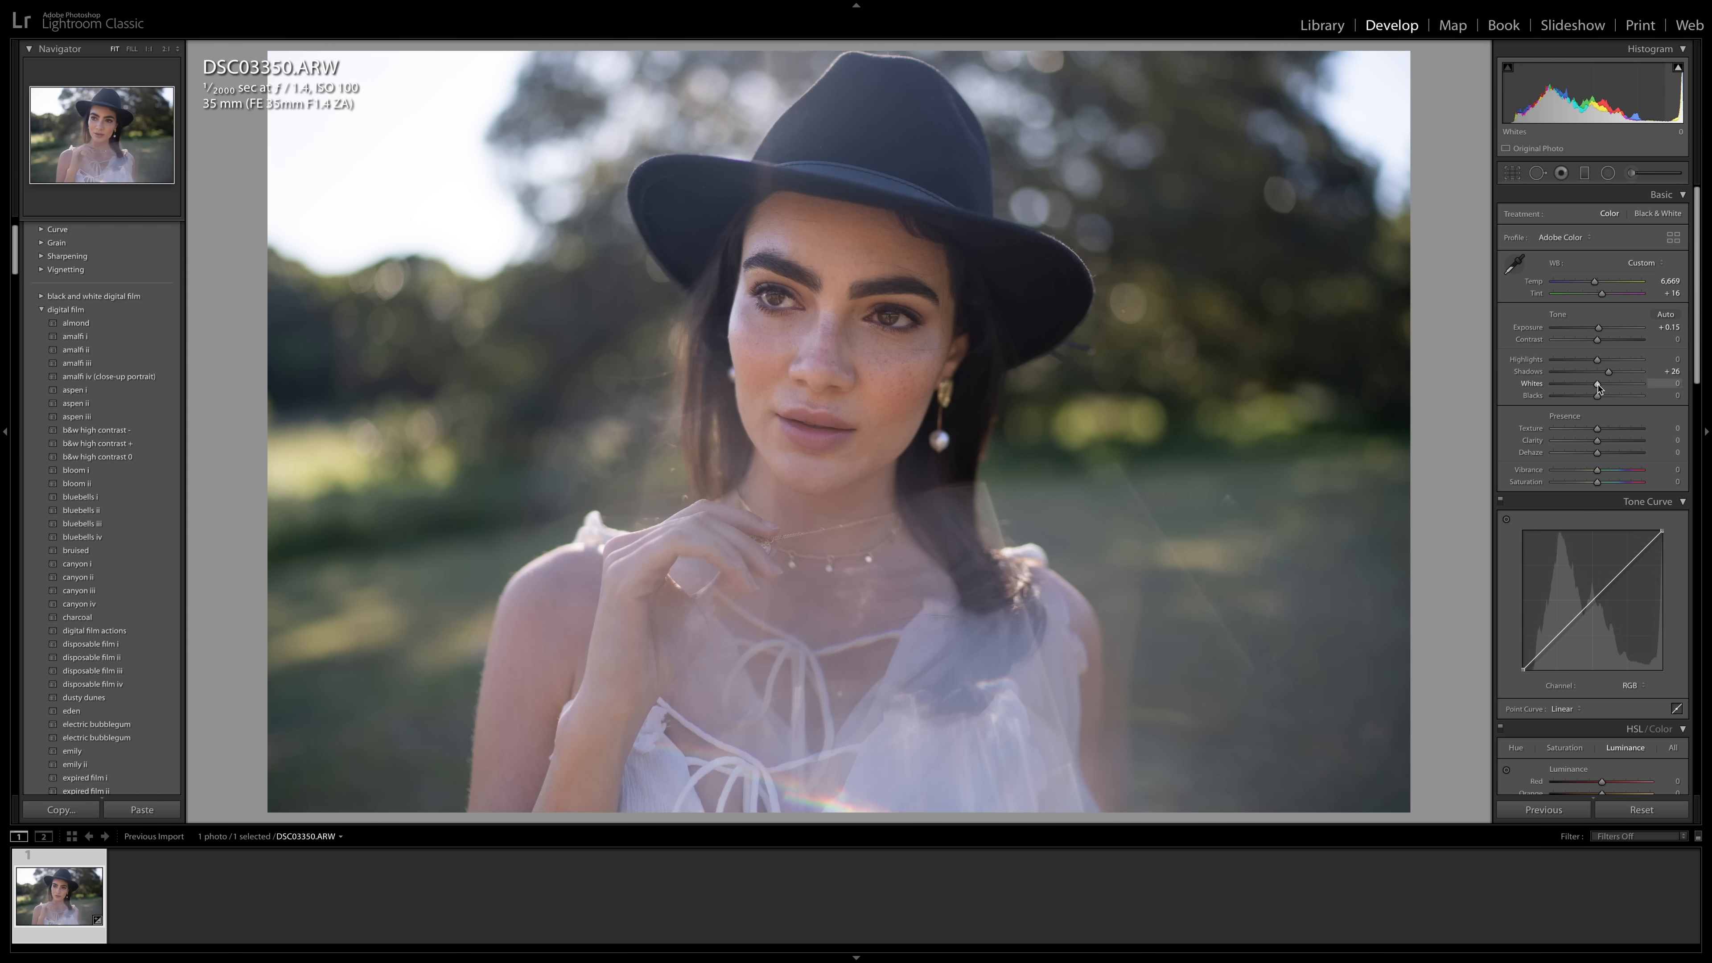
drag(1598, 385, 1559, 388)
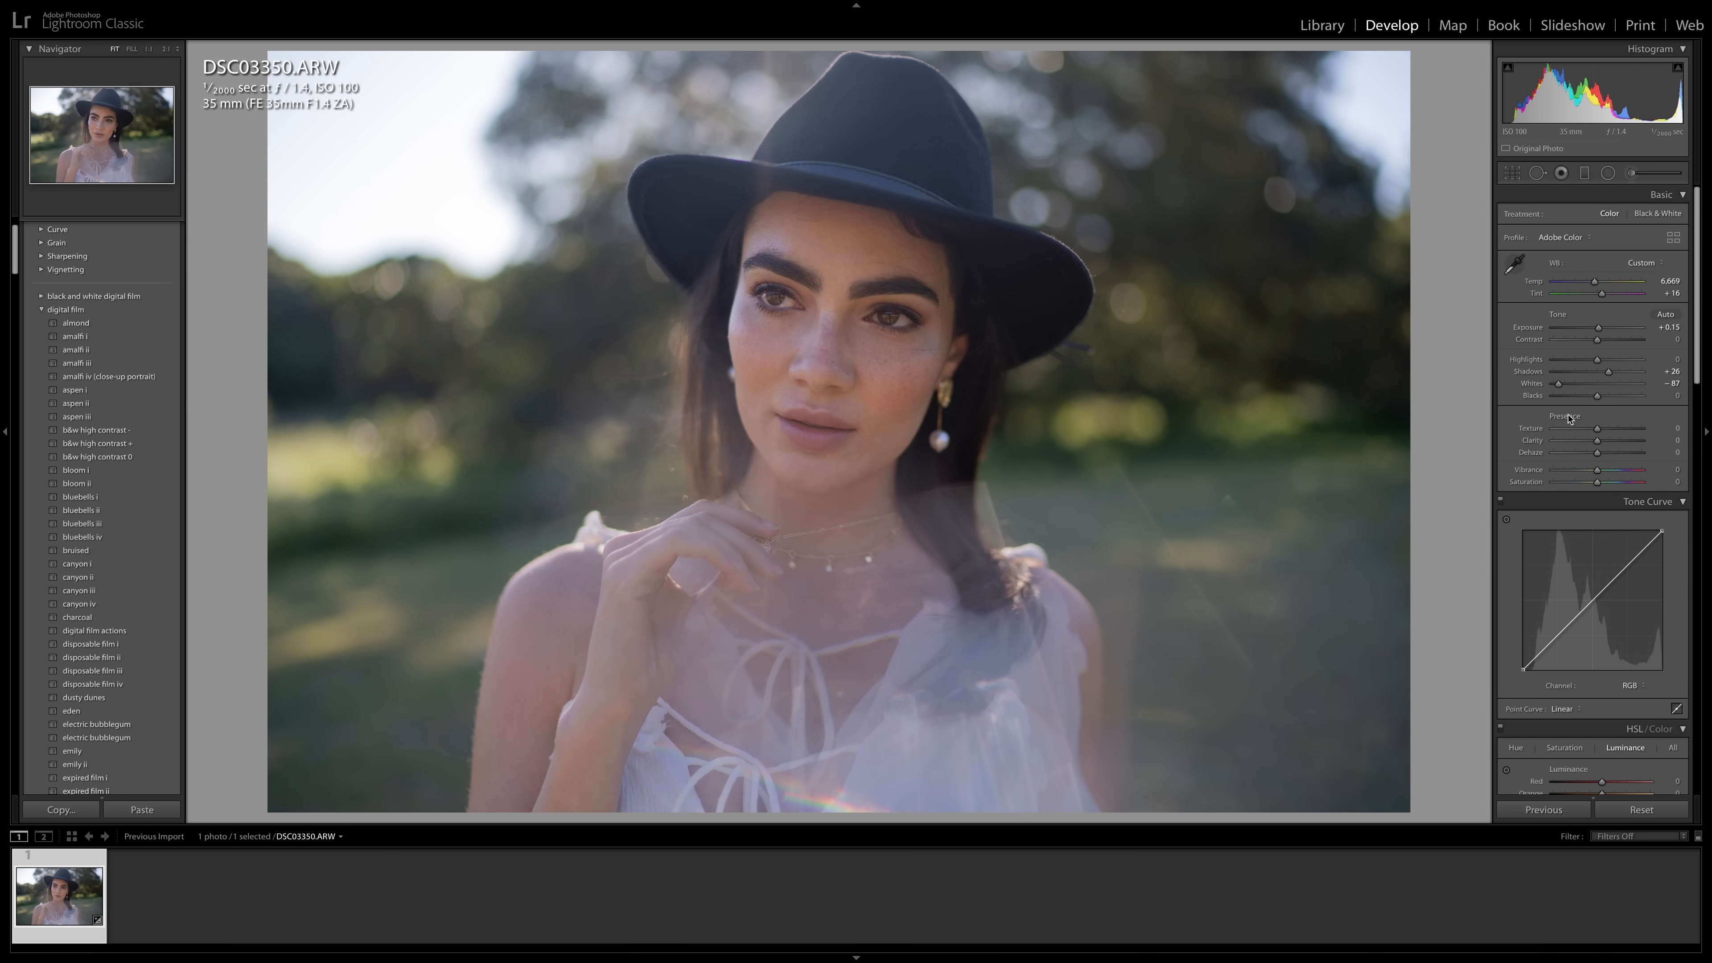
drag(1560, 384, 1610, 391)
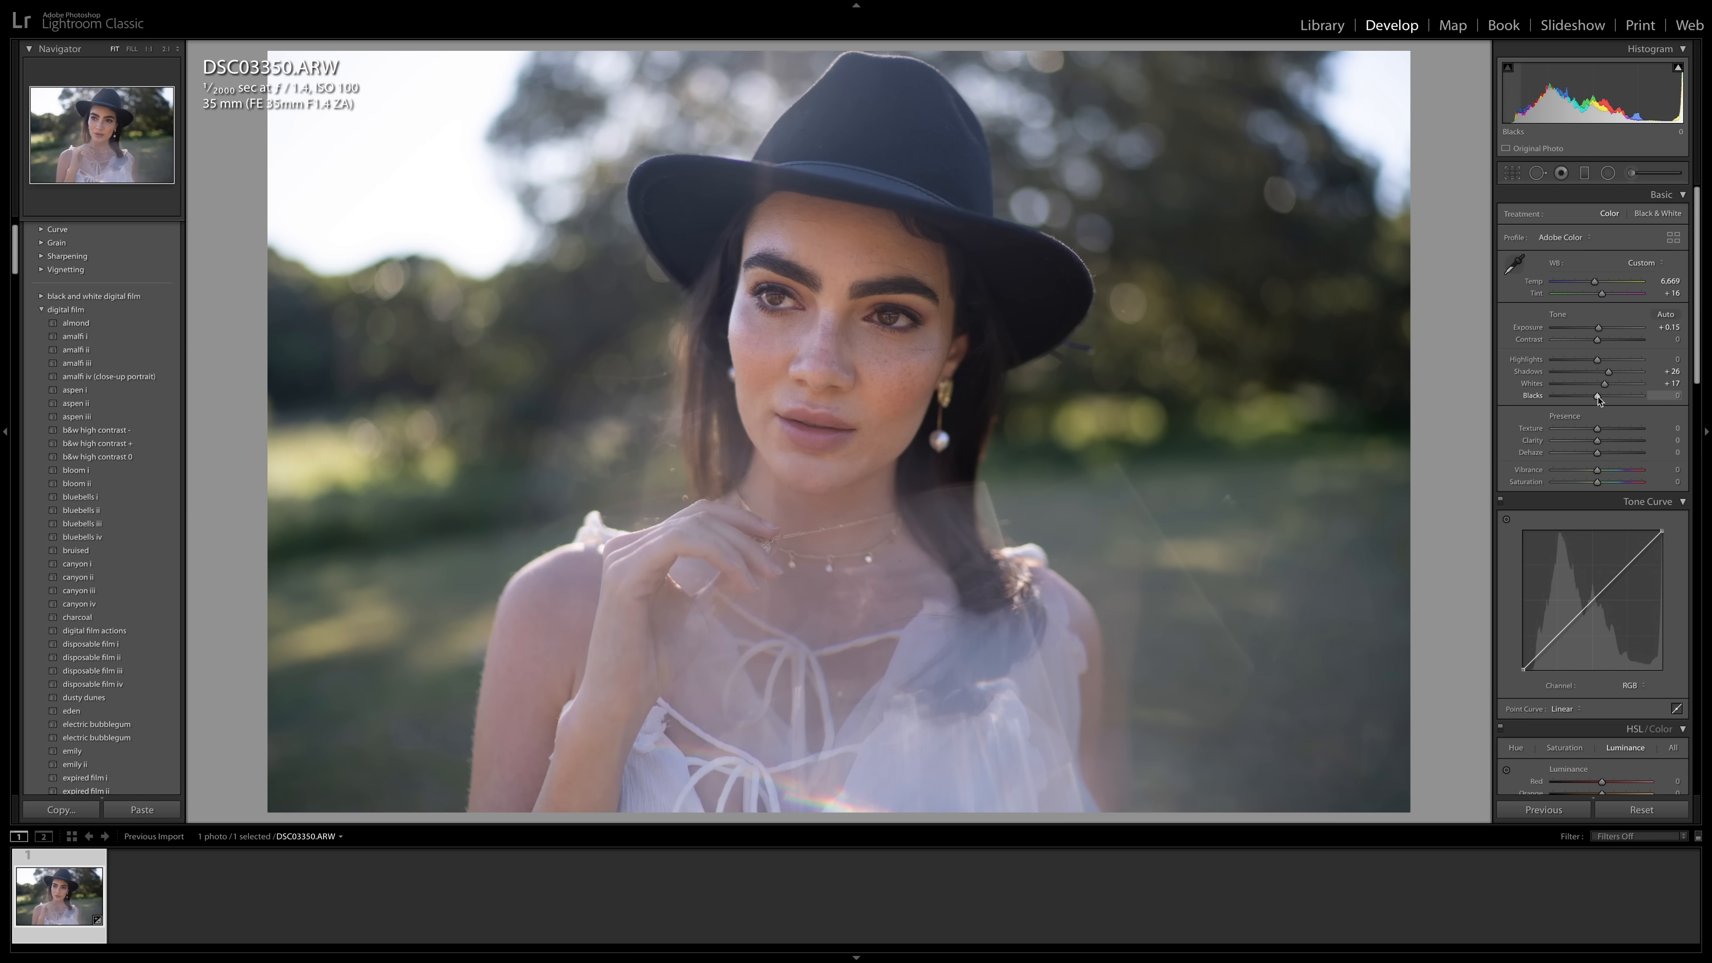
Set Blacks to -40, and try Contrast at +34 before resetting Contrast to 0.
drag(1599, 400, 1595, 400)
drag(1595, 401, 1586, 400)
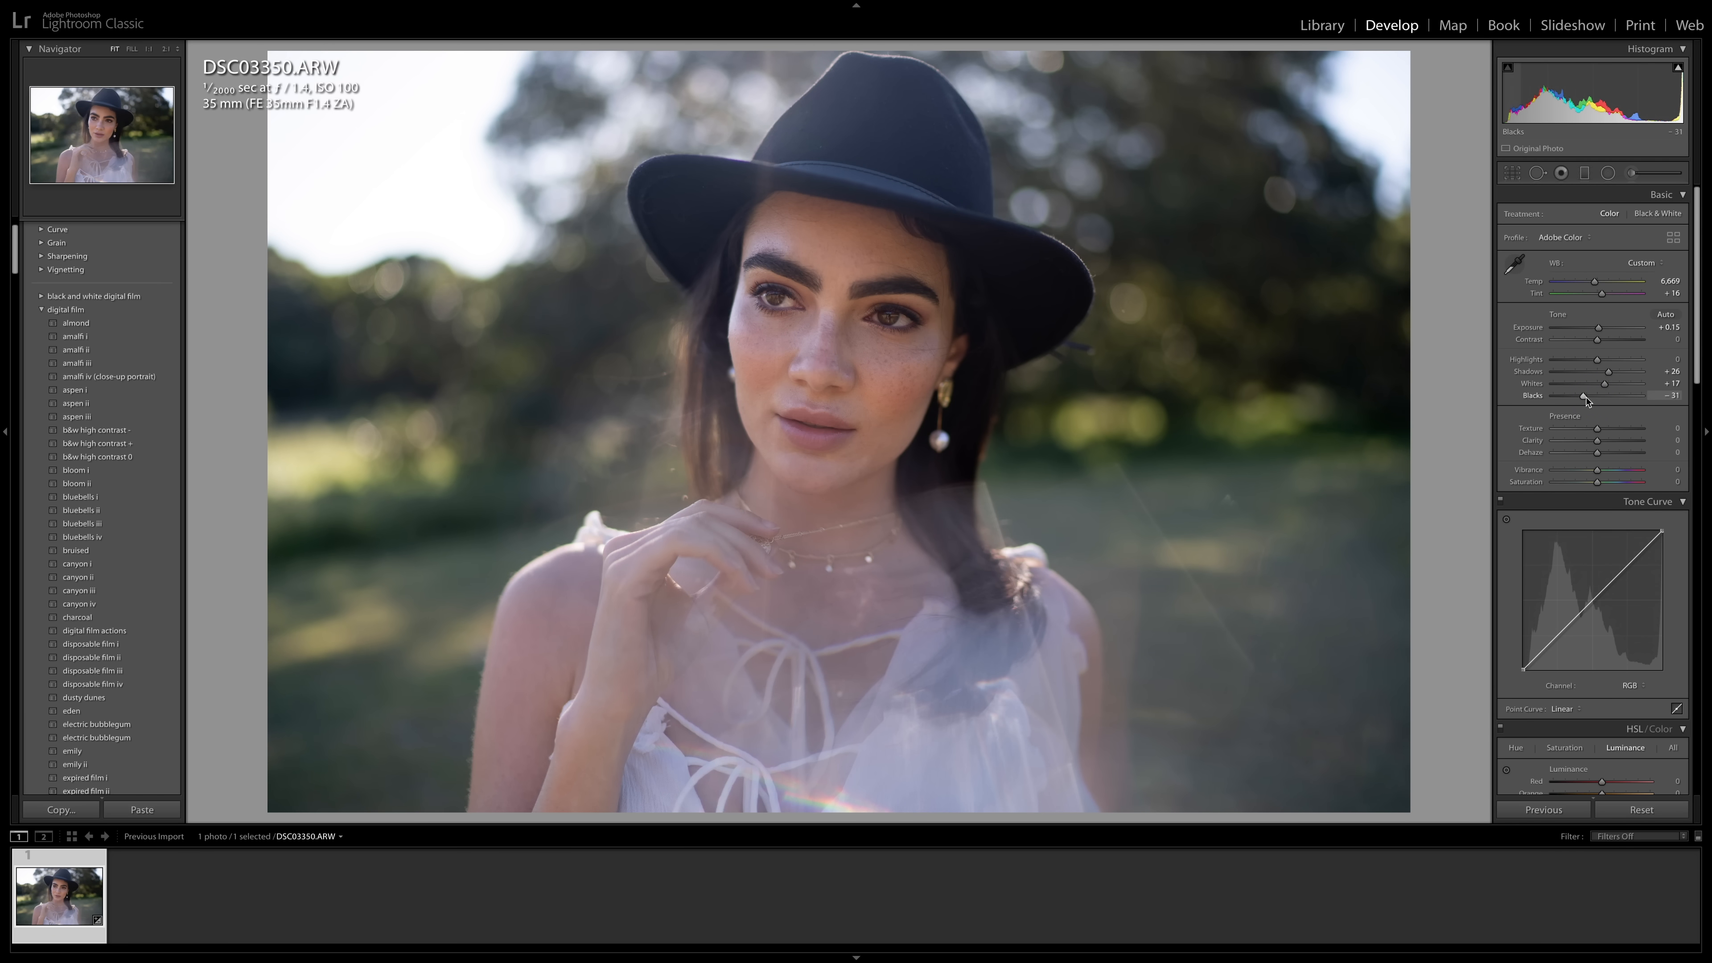
click(1586, 400)
drag(1584, 396, 1581, 398)
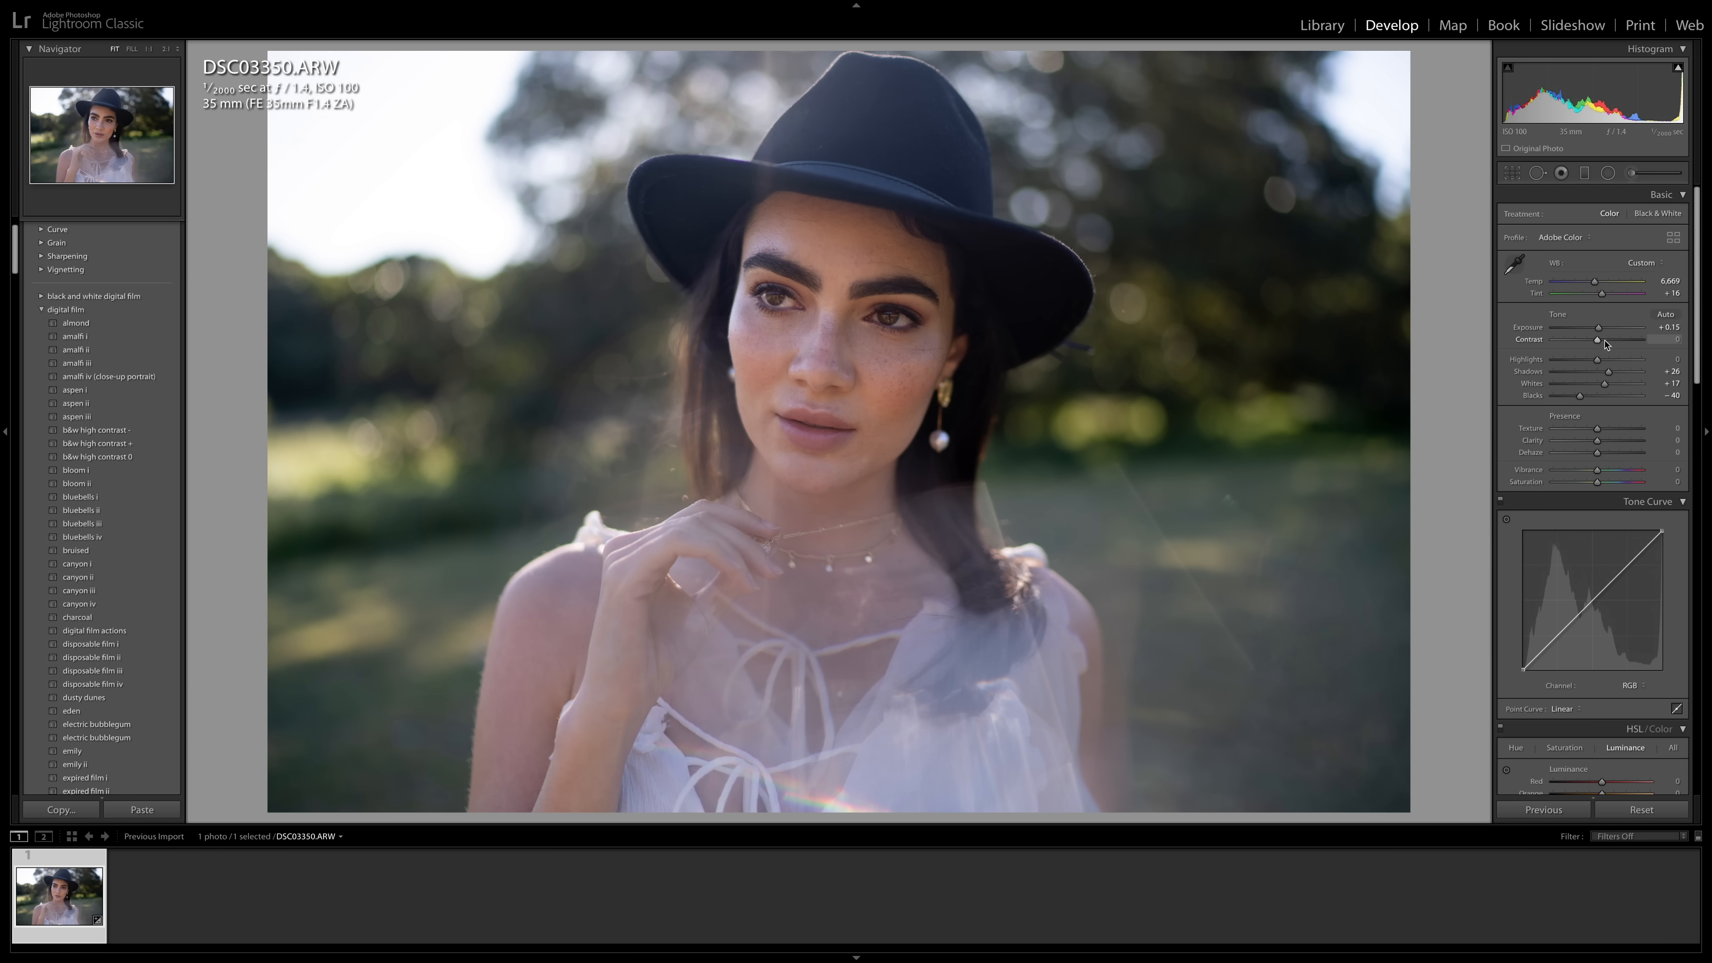
drag(1597, 340, 1617, 345)
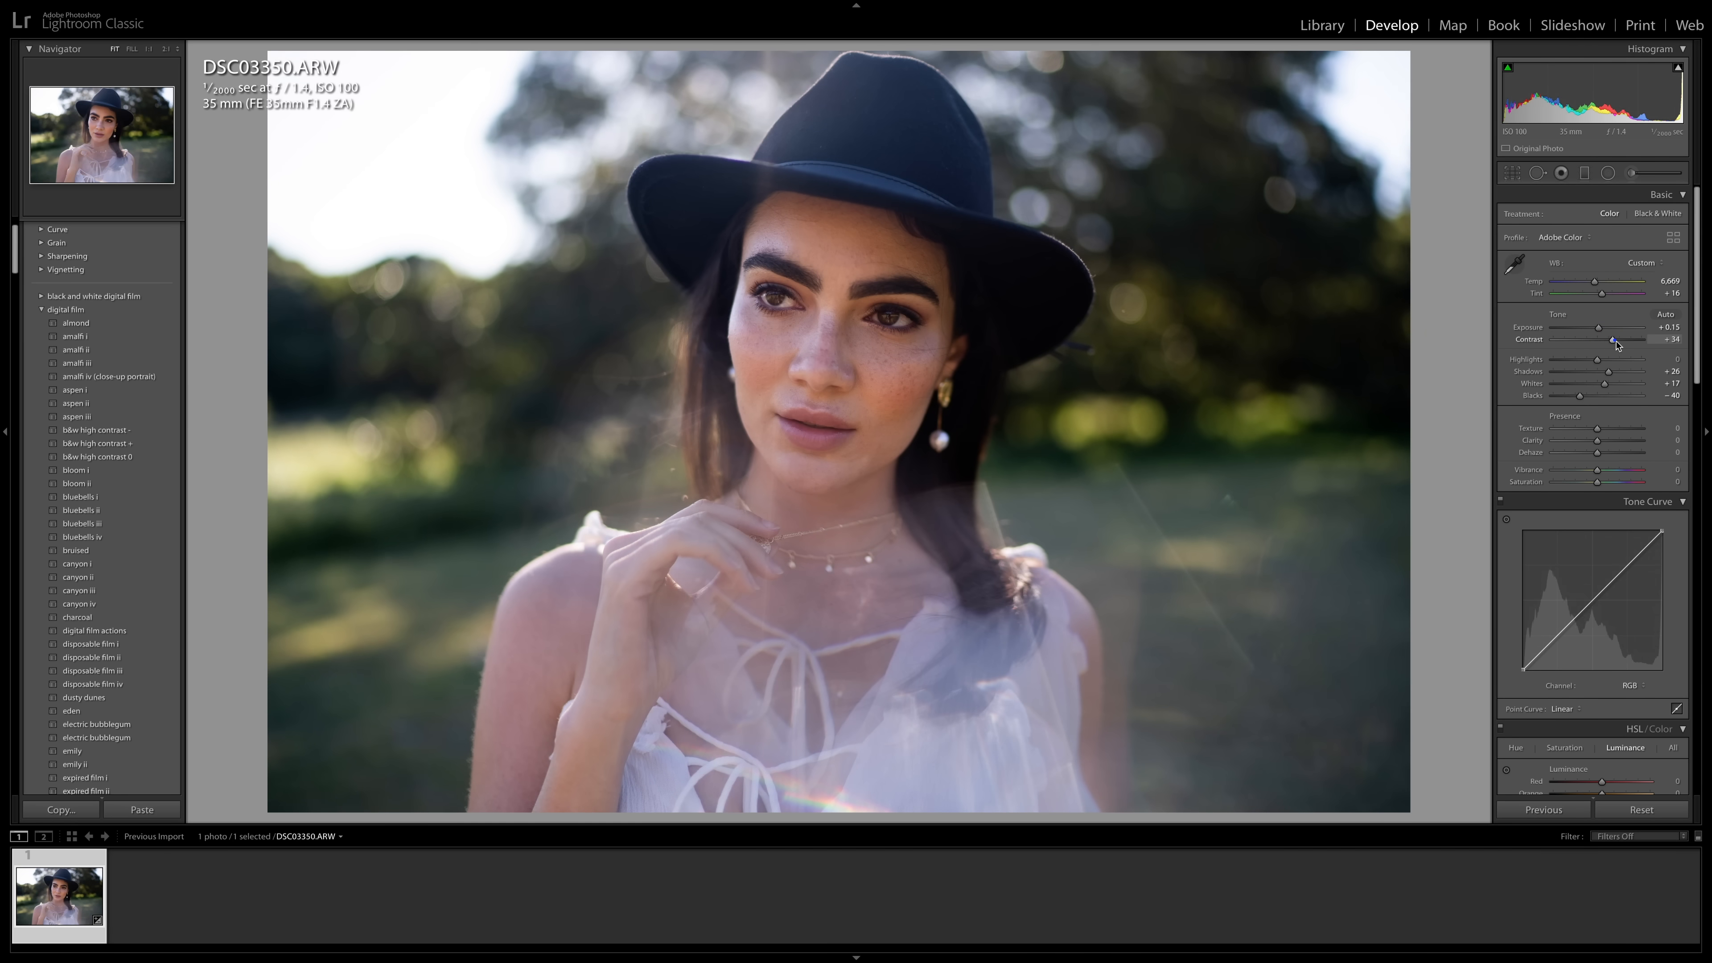
double_click(1617, 345)
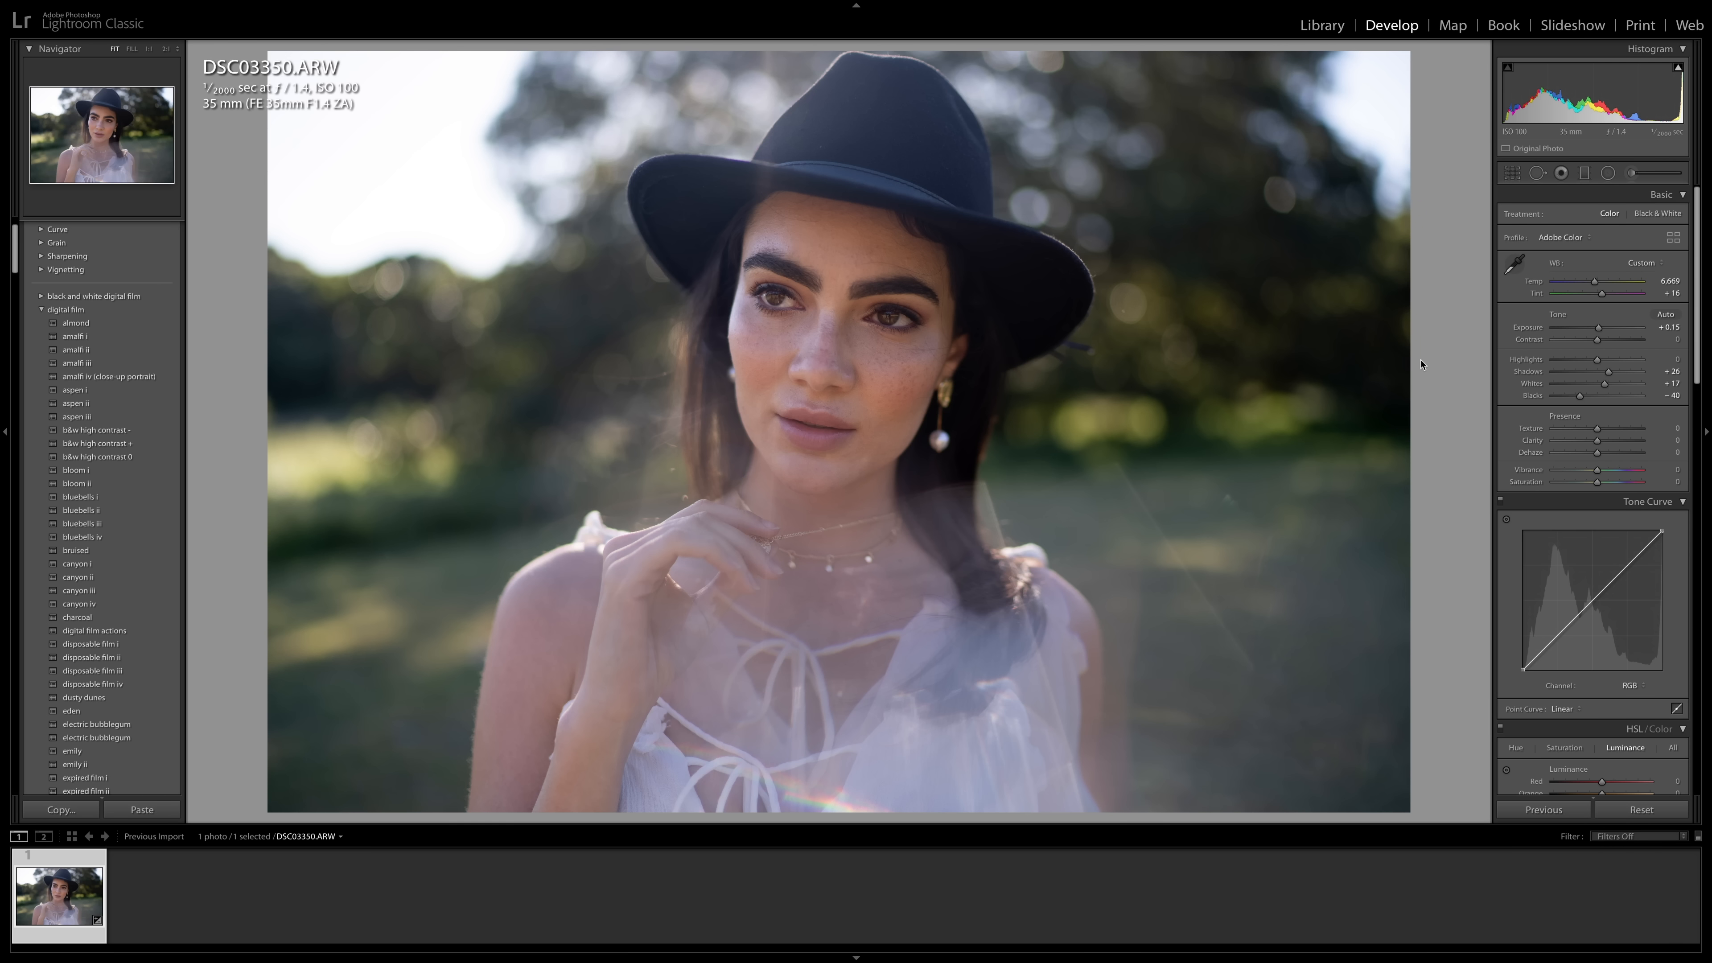
Shape the RGB tone curve by lifting the black point and adding shadow, midtone and highlight points for a faded contrast curve.
scroll(1606, 488, down, 3)
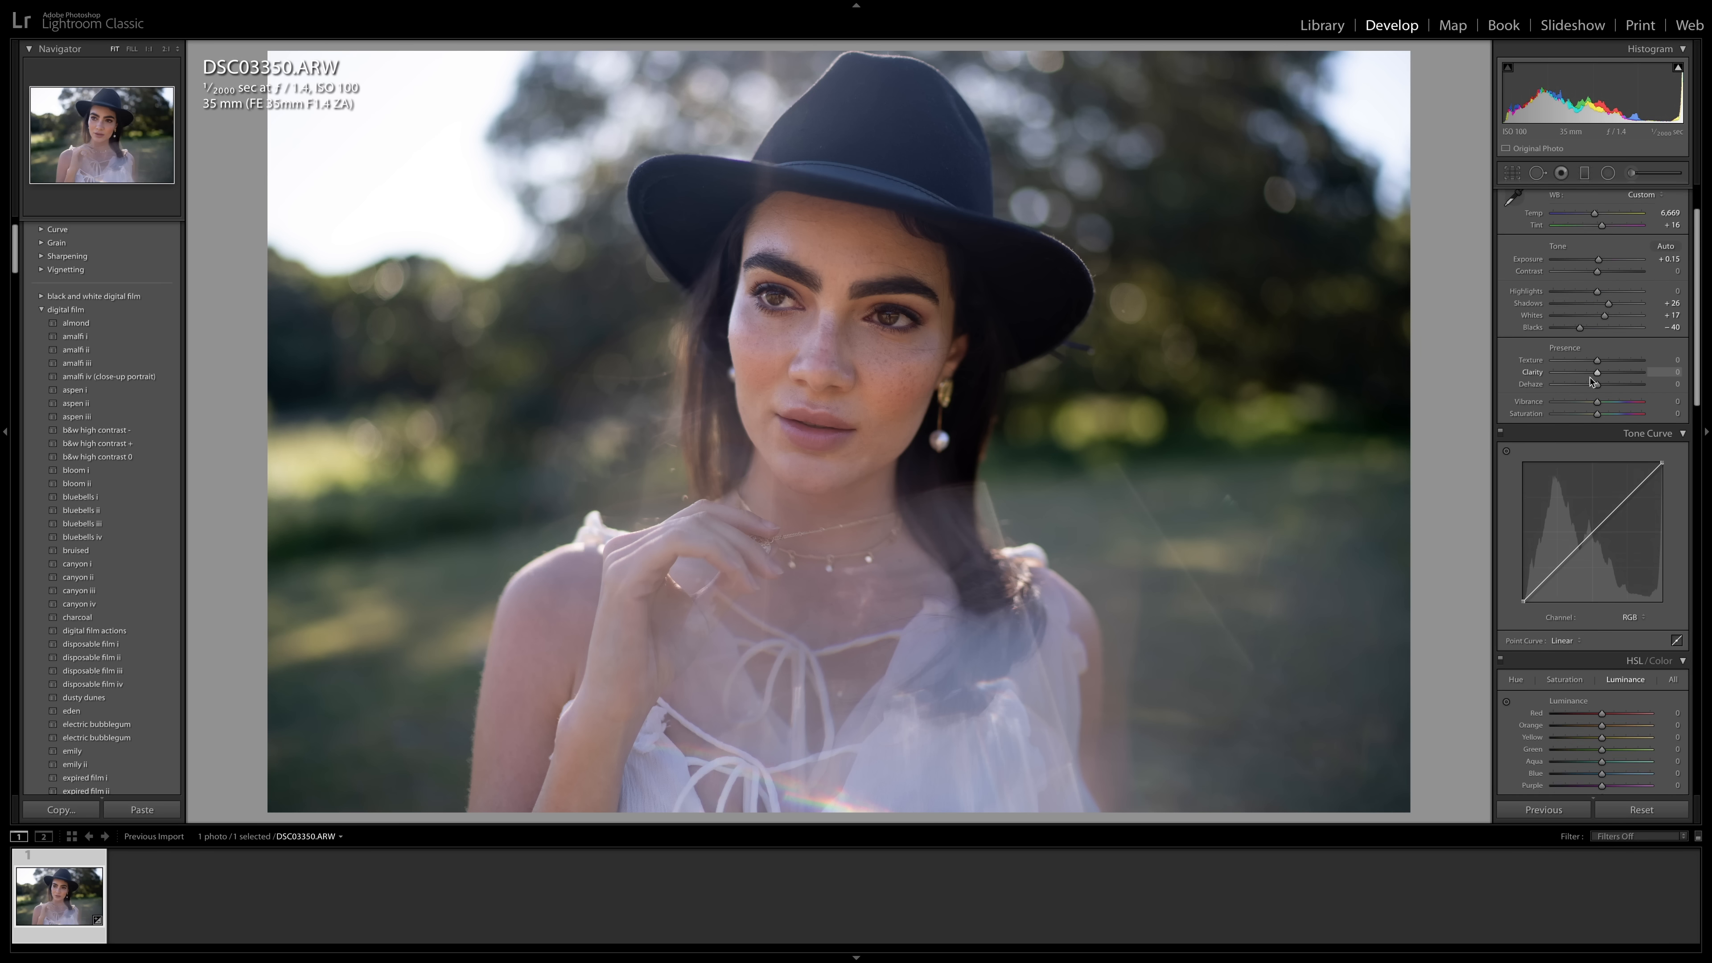
scroll(1608, 488, down, 2)
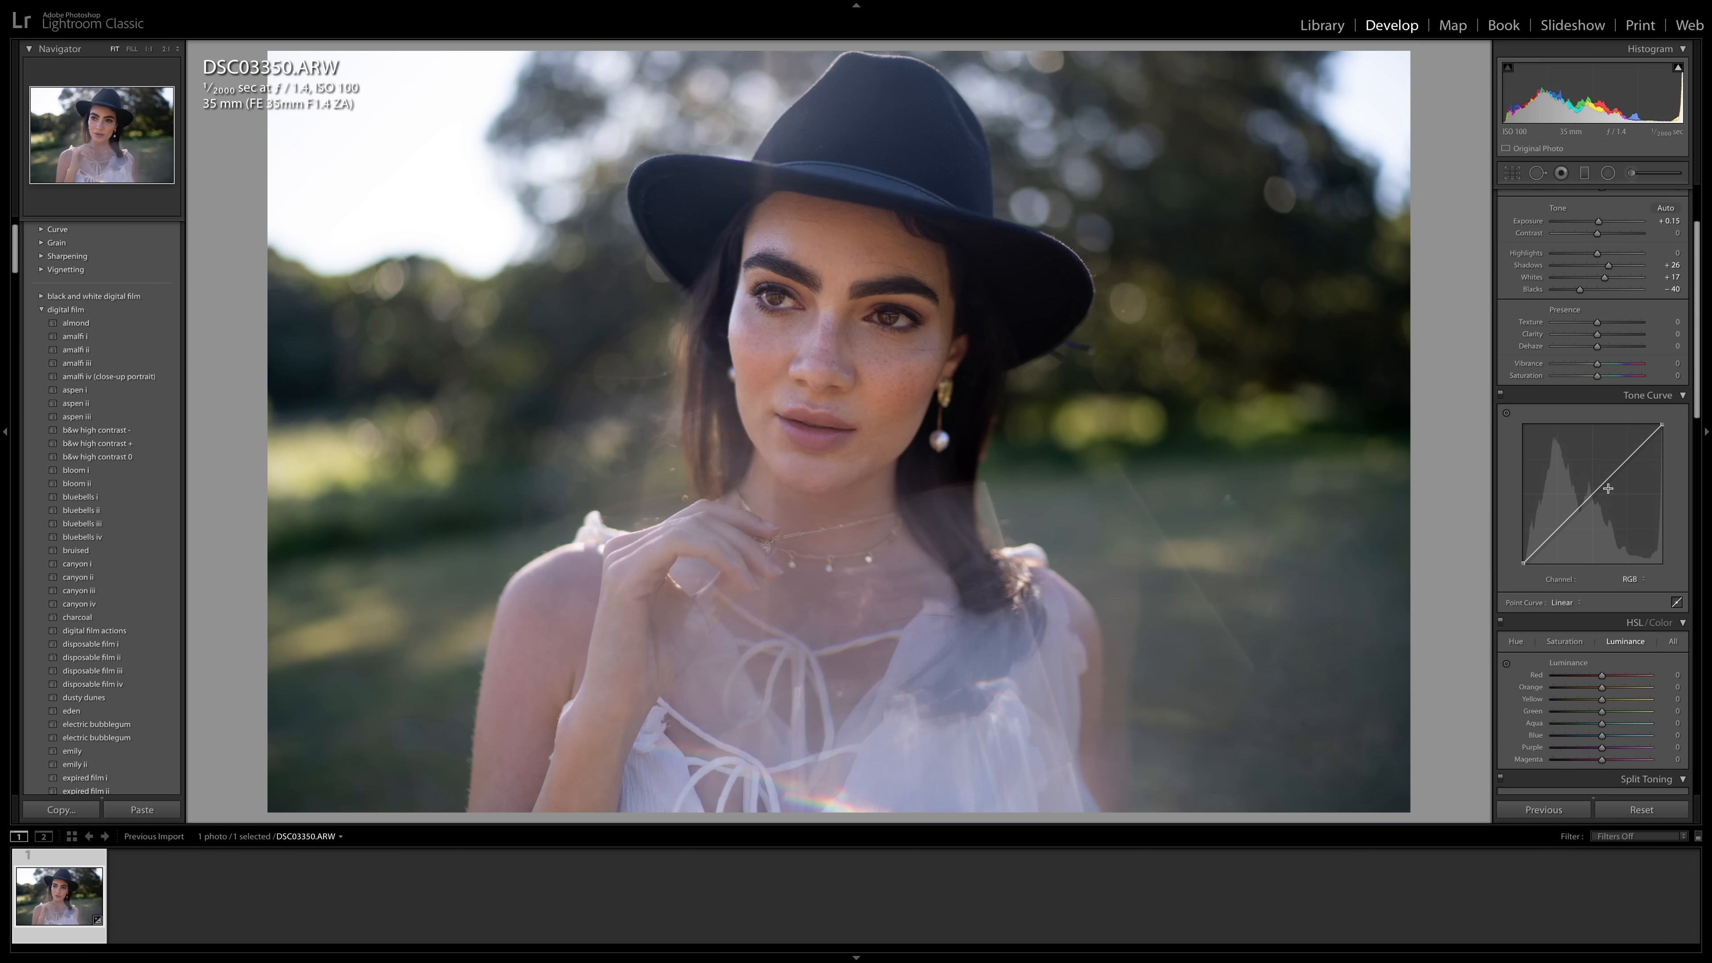
scroll(1608, 488, down, 1)
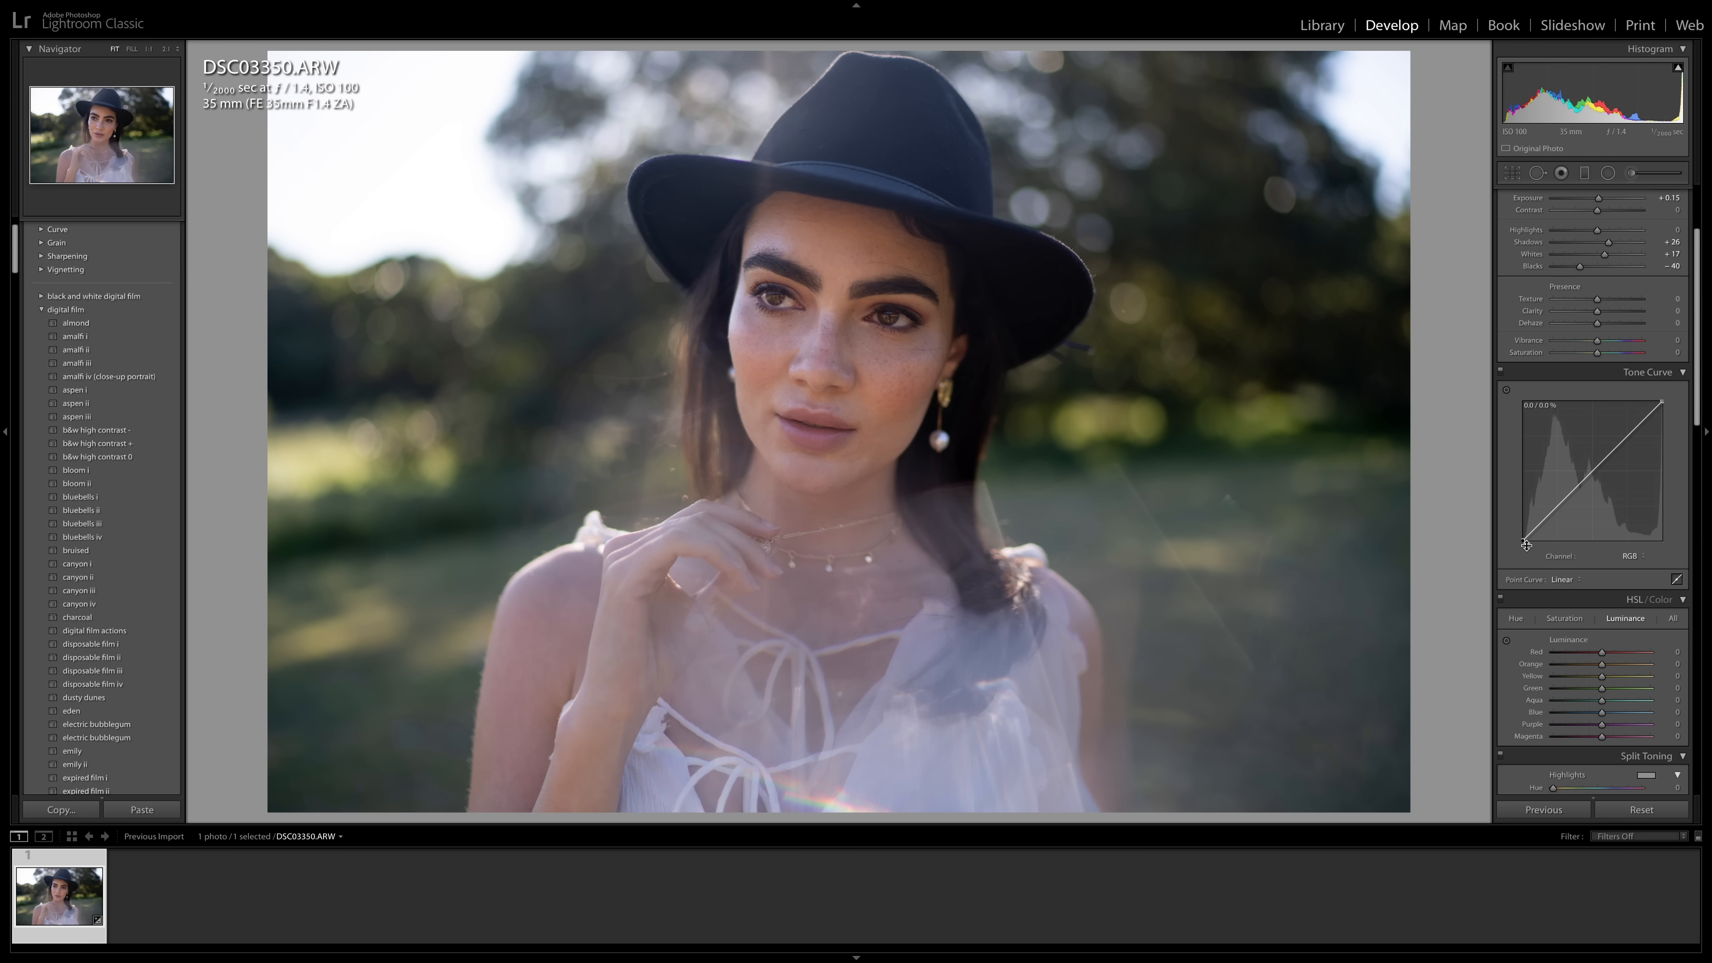
mouse_move(1526, 545)
mouse_down()
mouse_move(1505, 525)
mouse_move(1525, 522)
mouse_up()
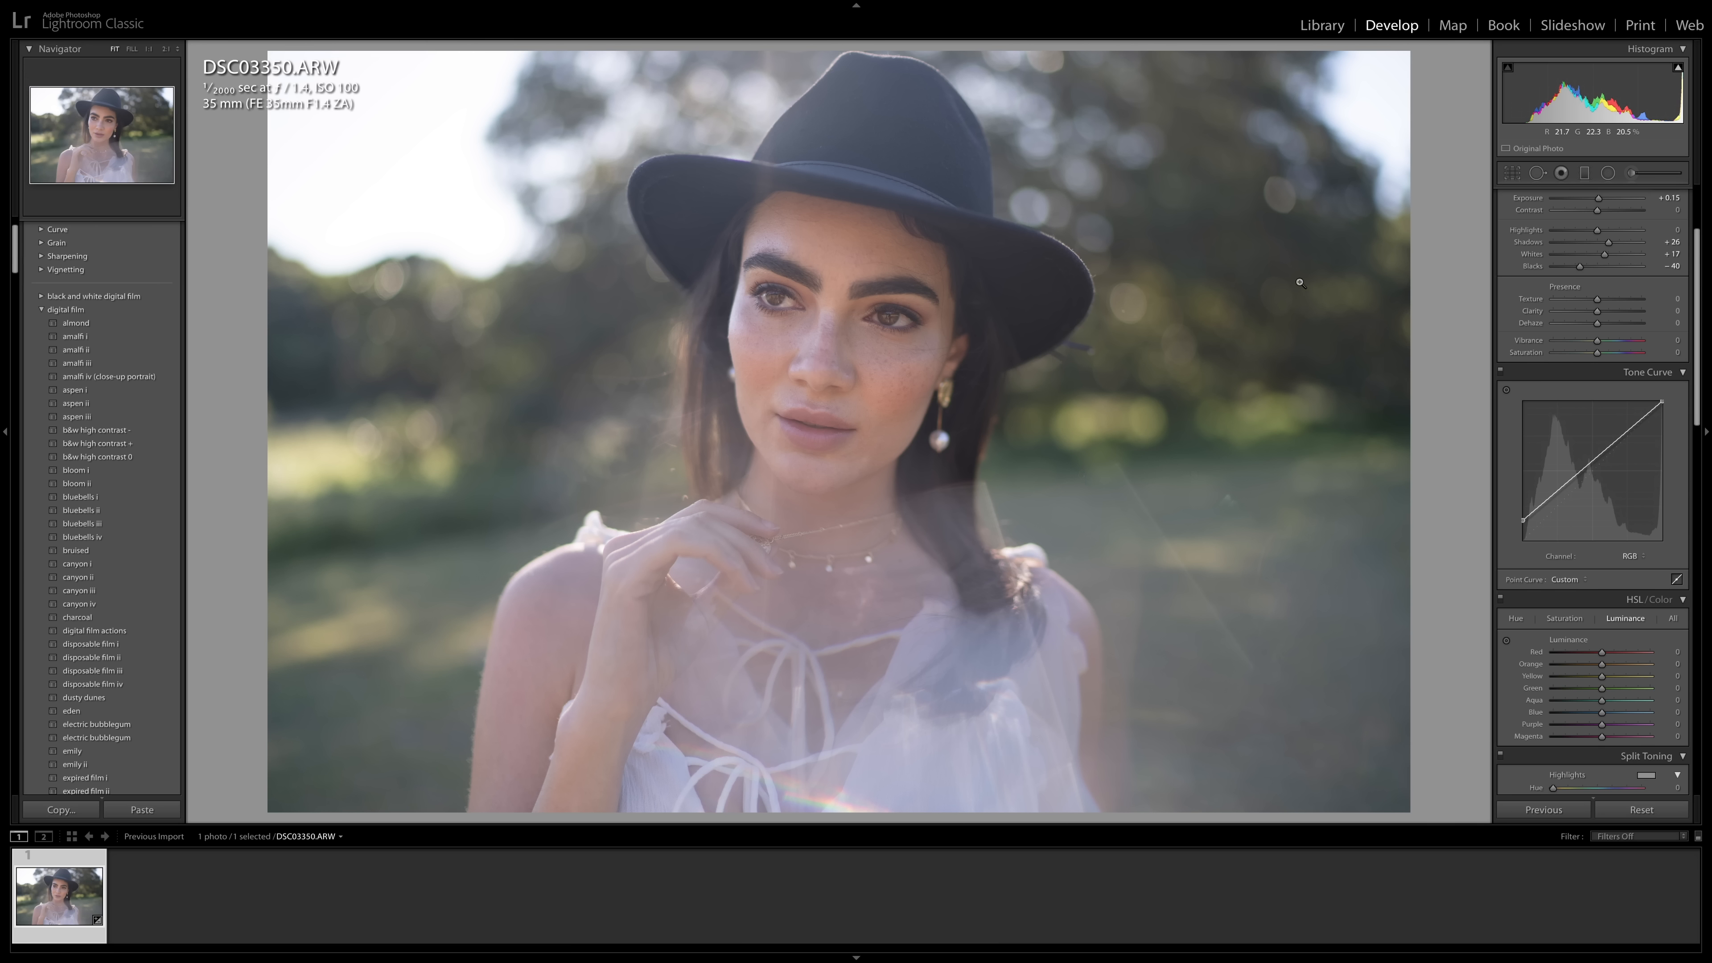
click(1553, 500)
drag(1552, 498, 1589, 468)
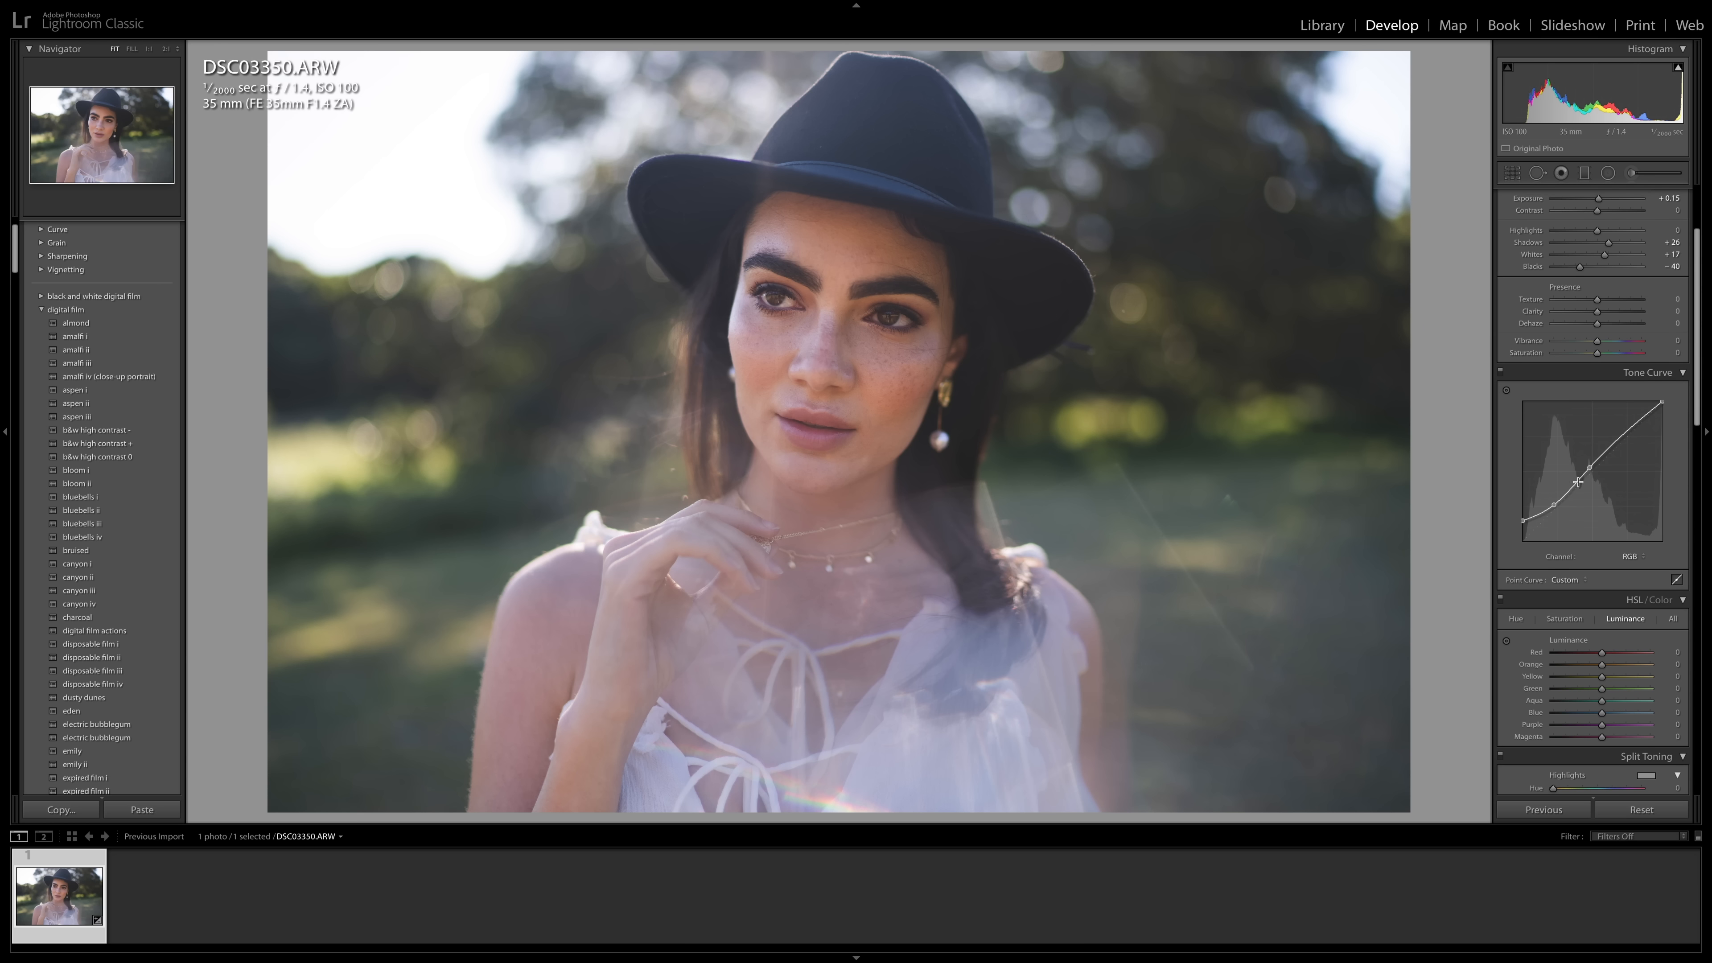
click(1627, 436)
drag(1627, 435, 1627, 434)
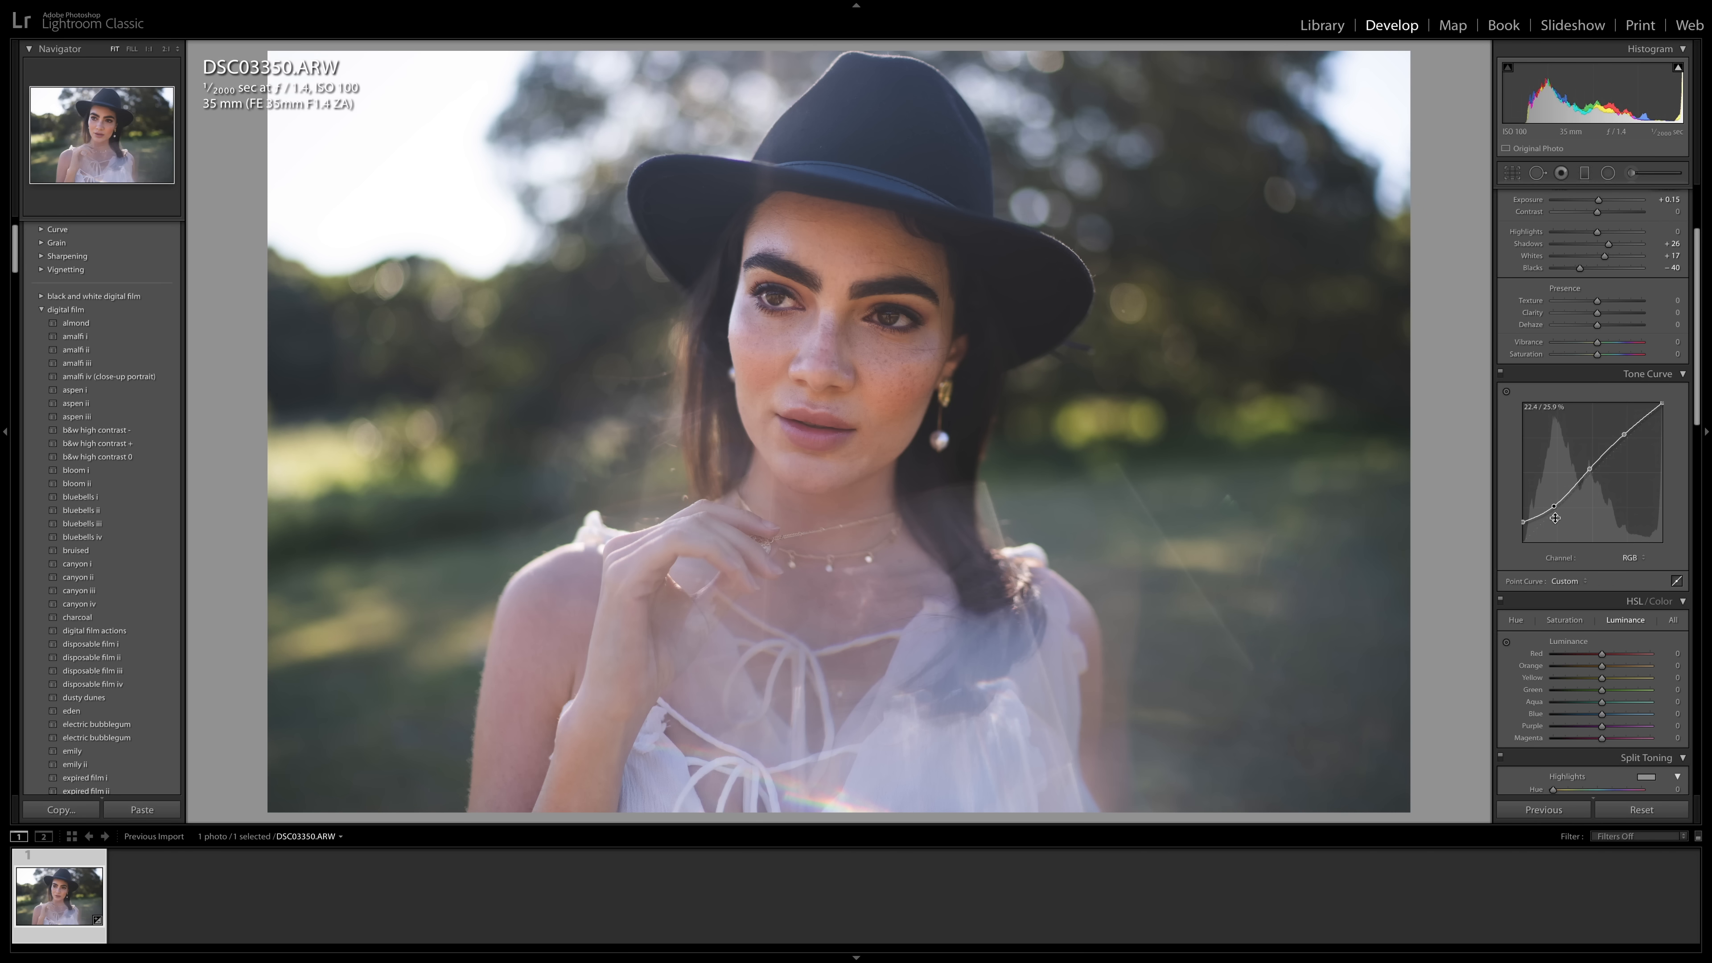
Lower the tone curve's black point slightly and fine-tune the shadow point.
drag(1522, 522, 1520, 526)
drag(1527, 526, 1556, 514)
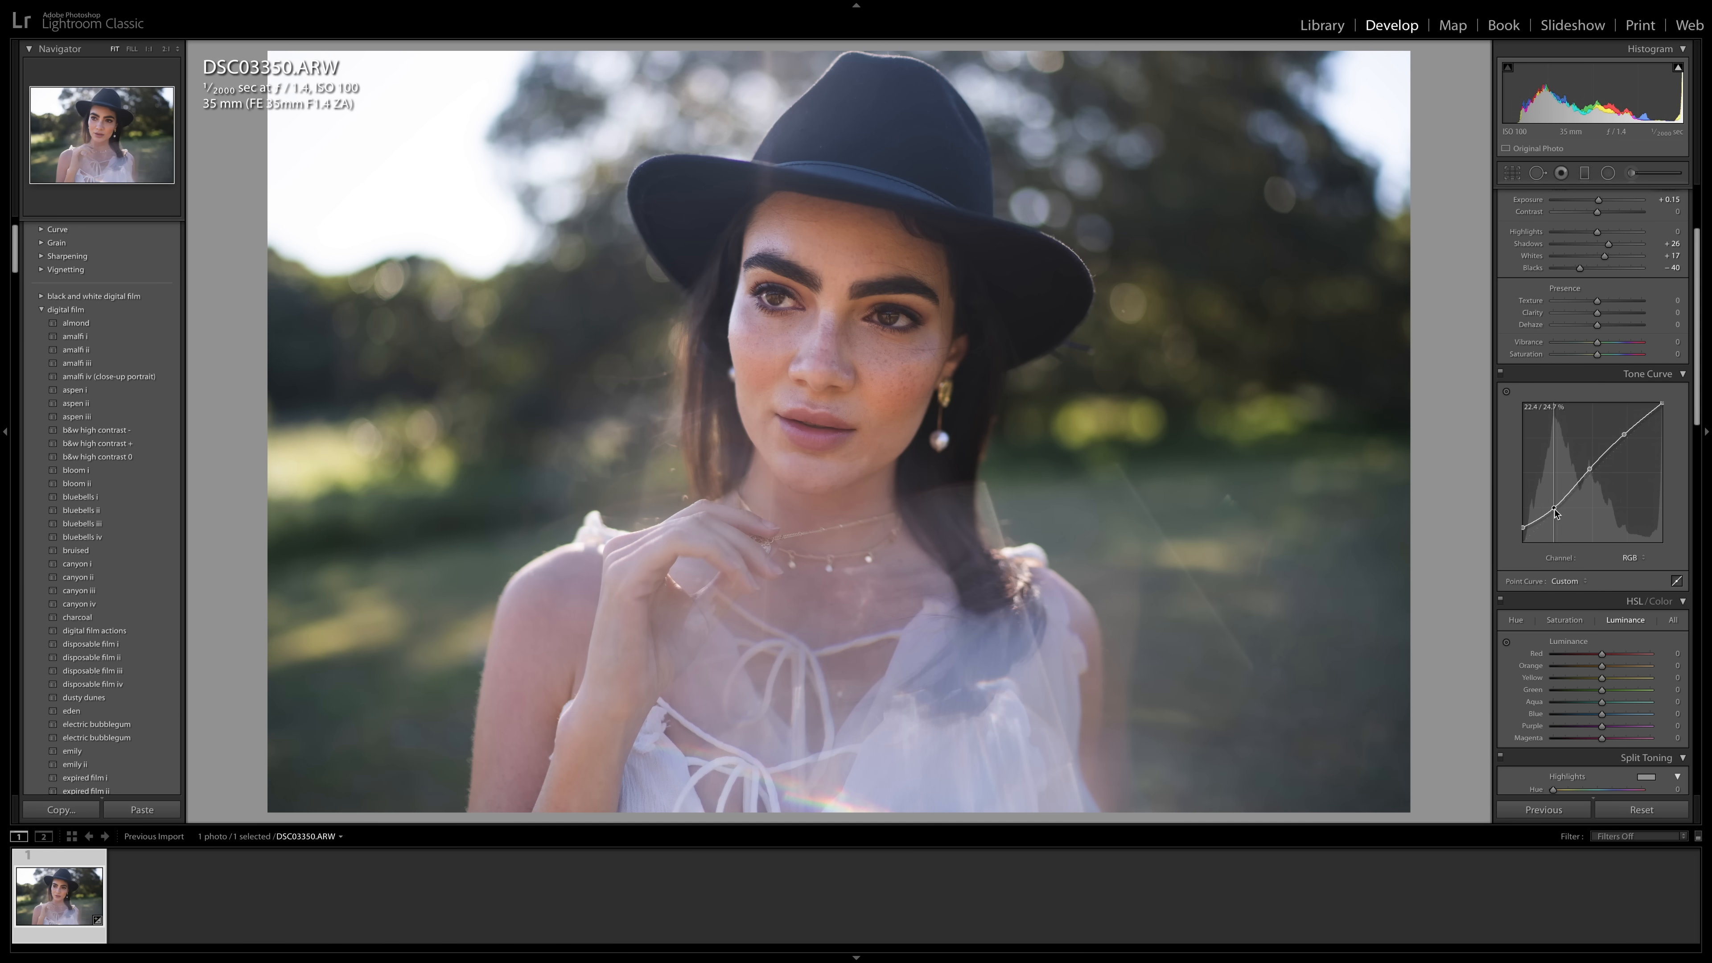
scroll(1578, 485, up, 1)
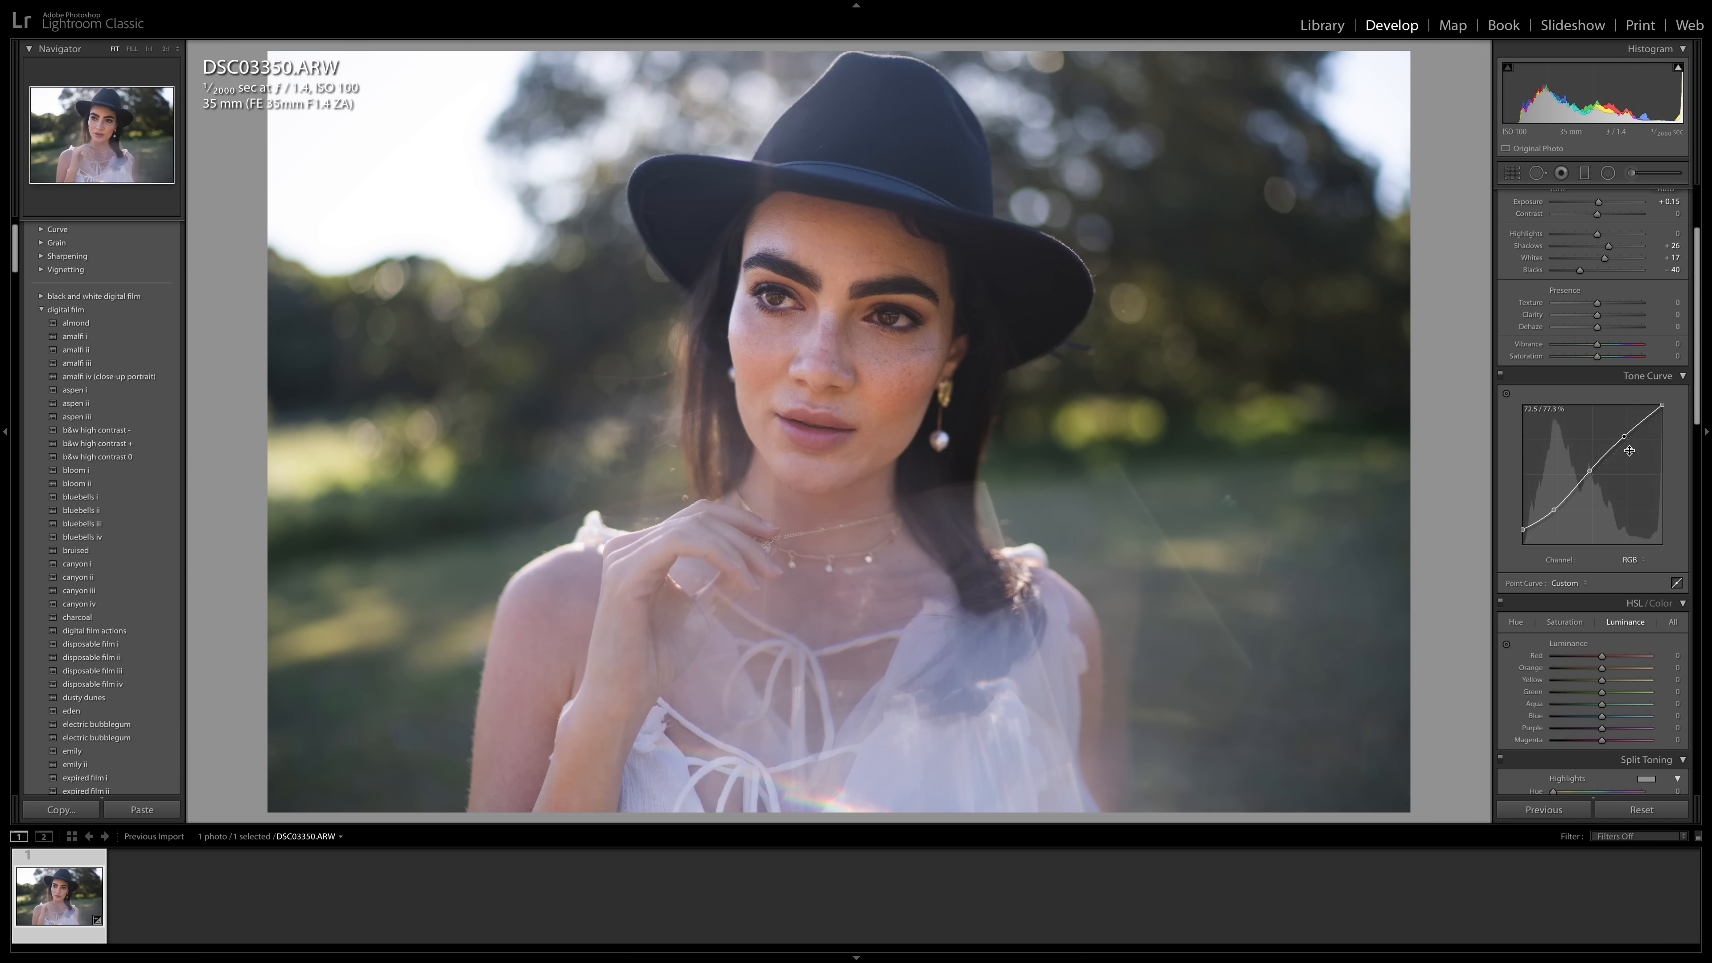
Try lowering the tone curve's white point, restore it, and compare the photo with the tone curve off and on.
drag(1667, 410, 1675, 429)
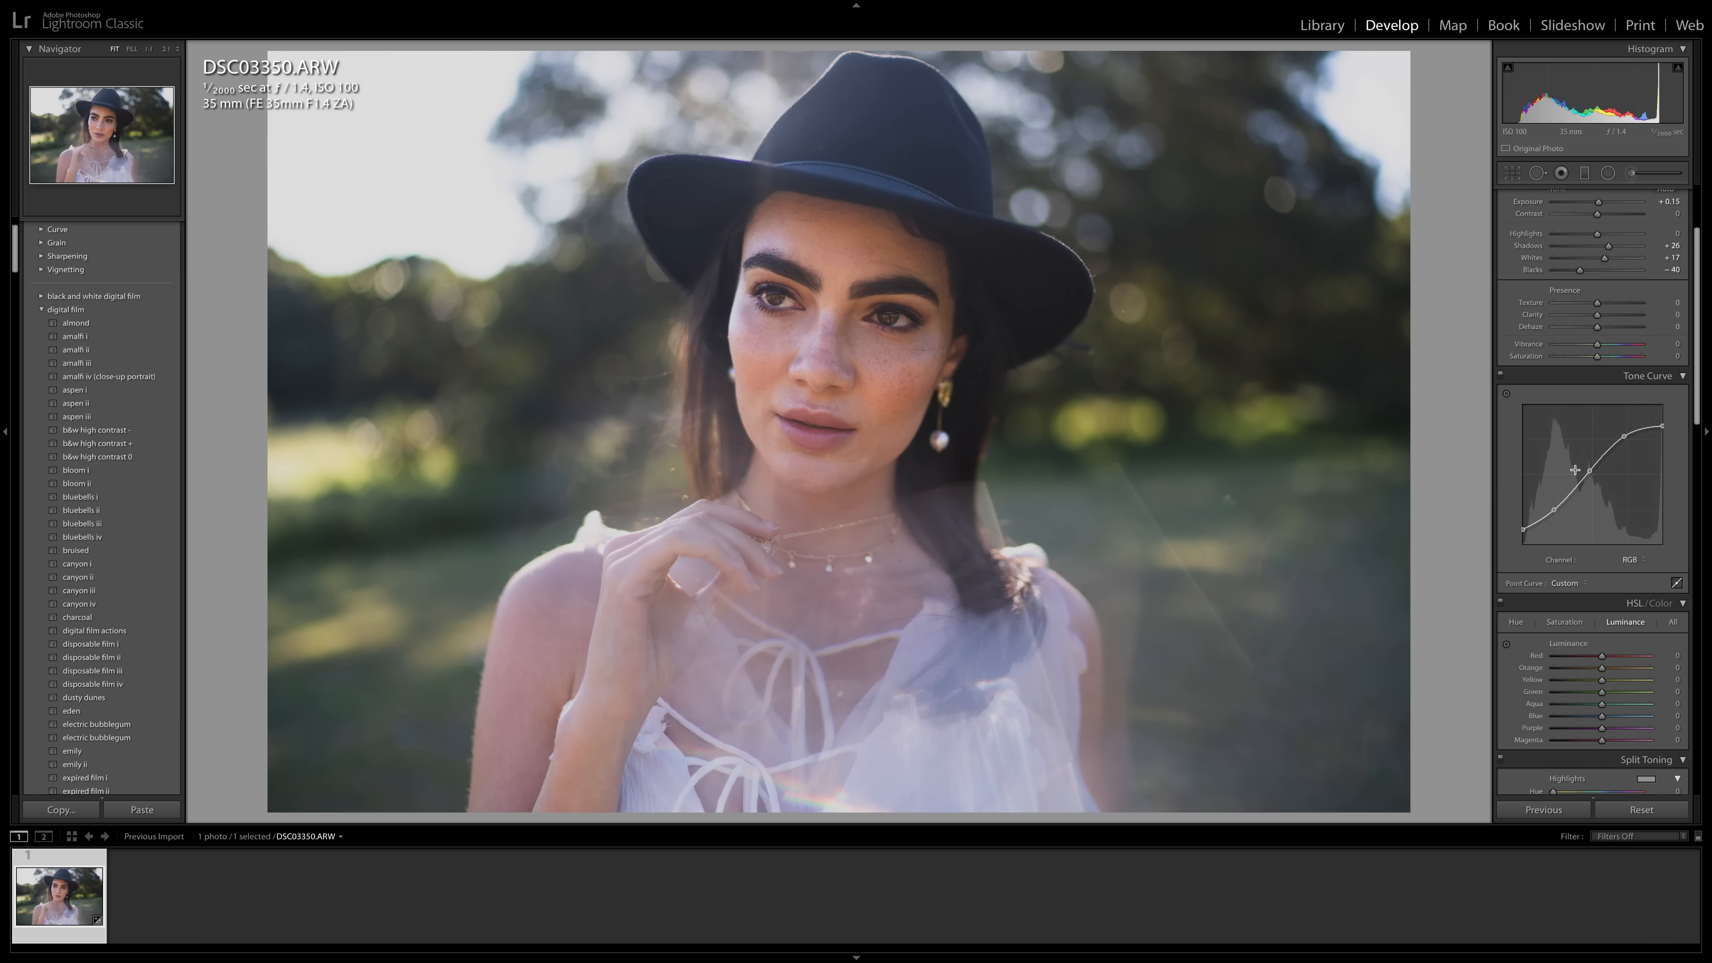
drag(1667, 430, 1663, 405)
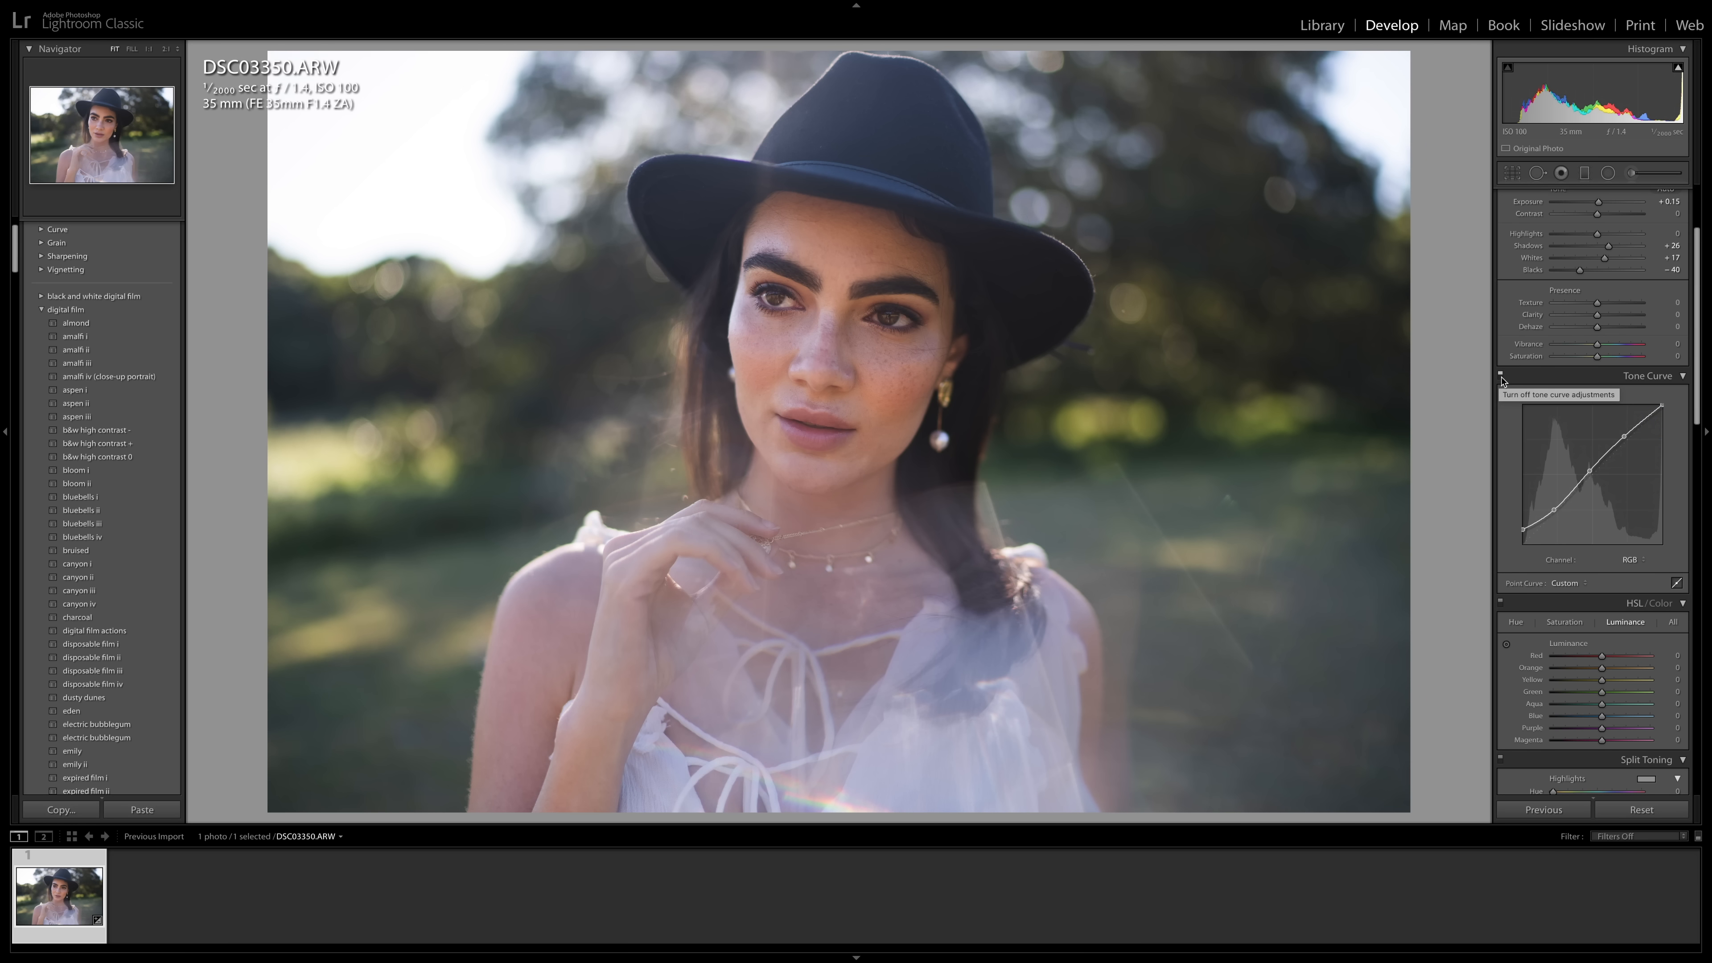
click(1501, 374)
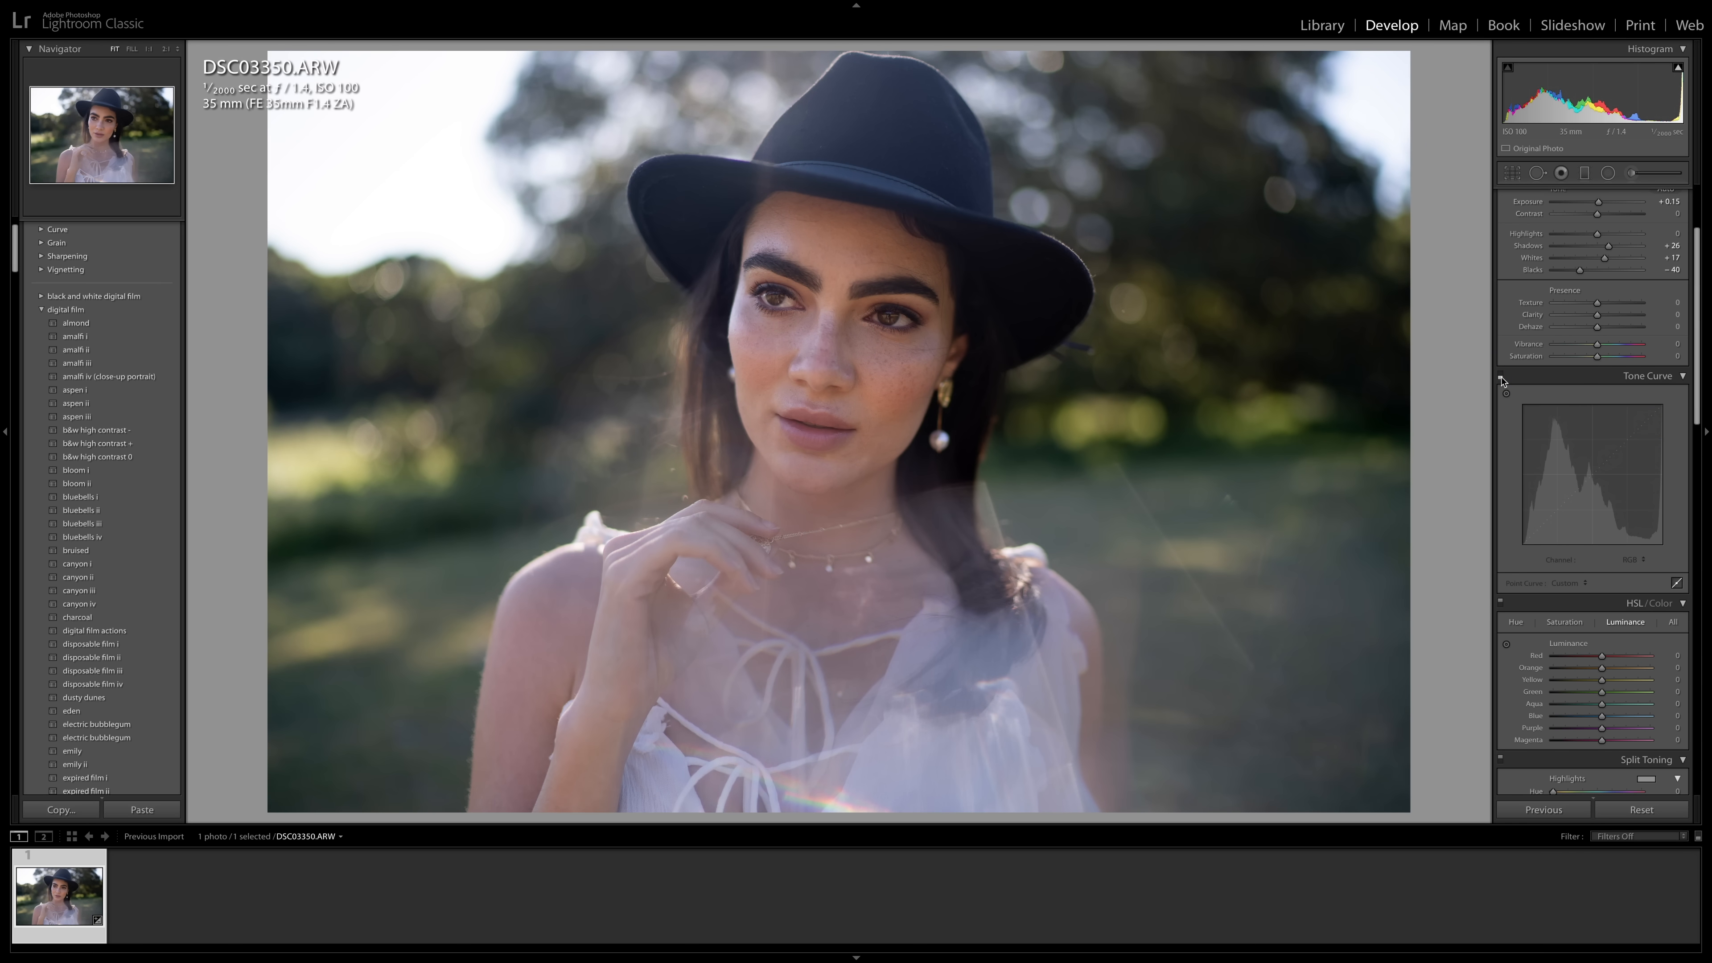
click(1501, 377)
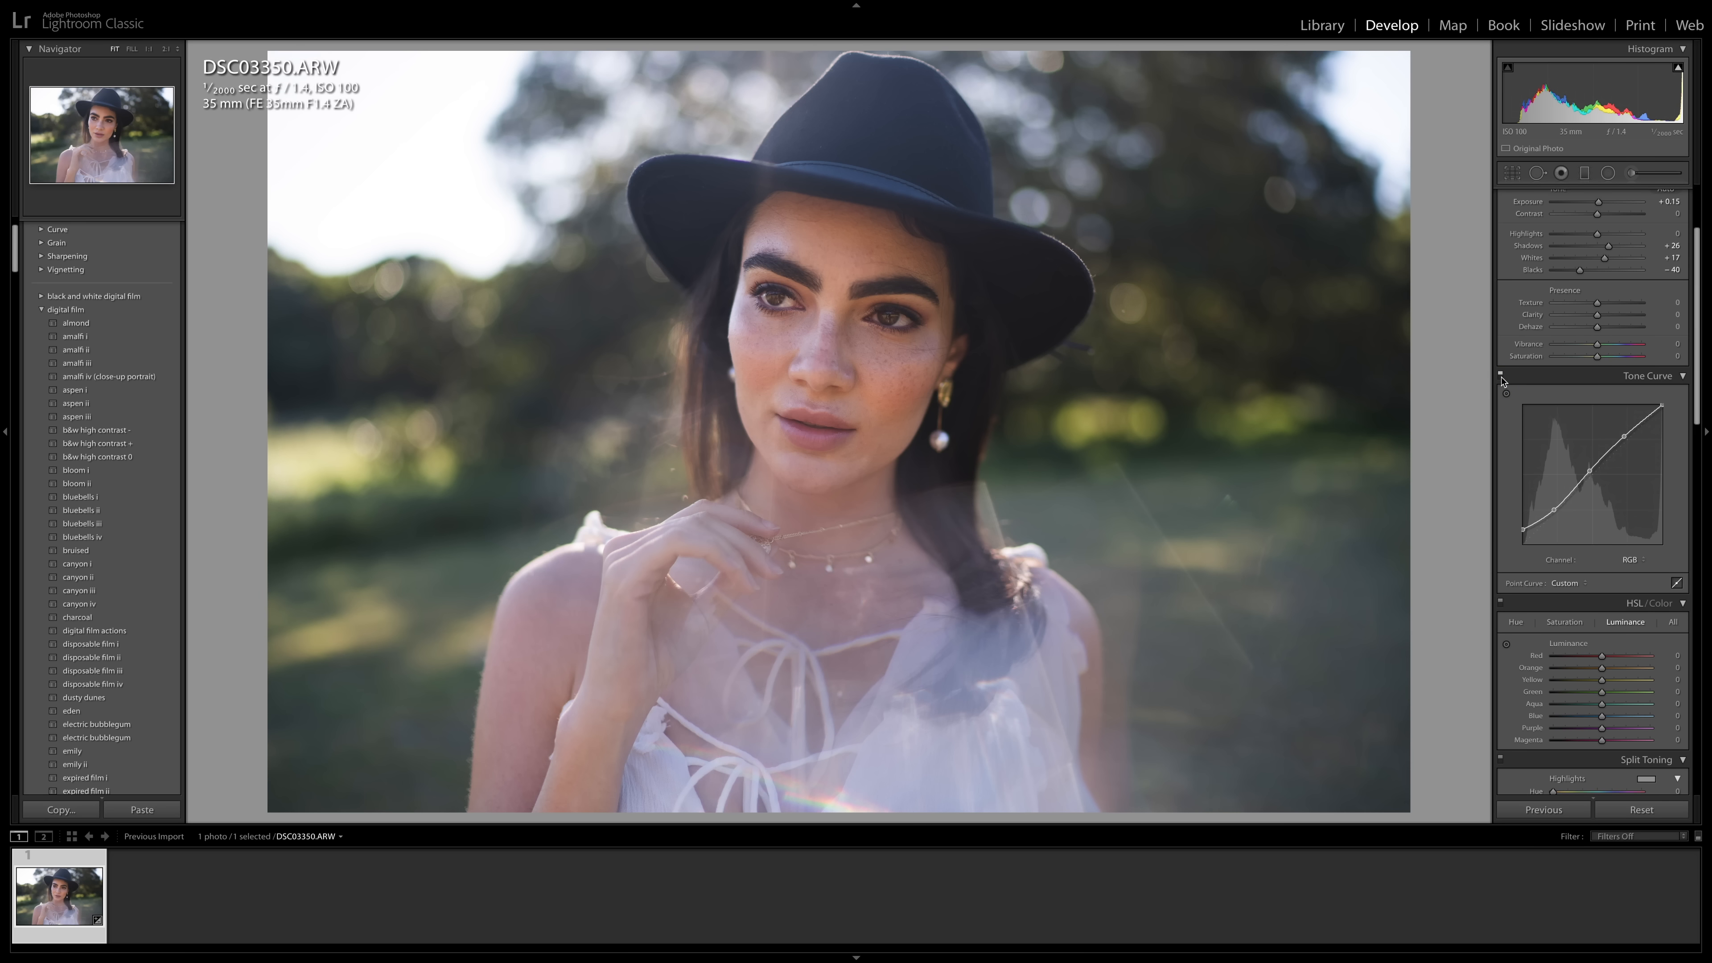
Brighten the skin tones with HSL Luminance by setting Red to +26, Orange to +22 and Yellow to +31.
scroll(1550, 438, down, 3)
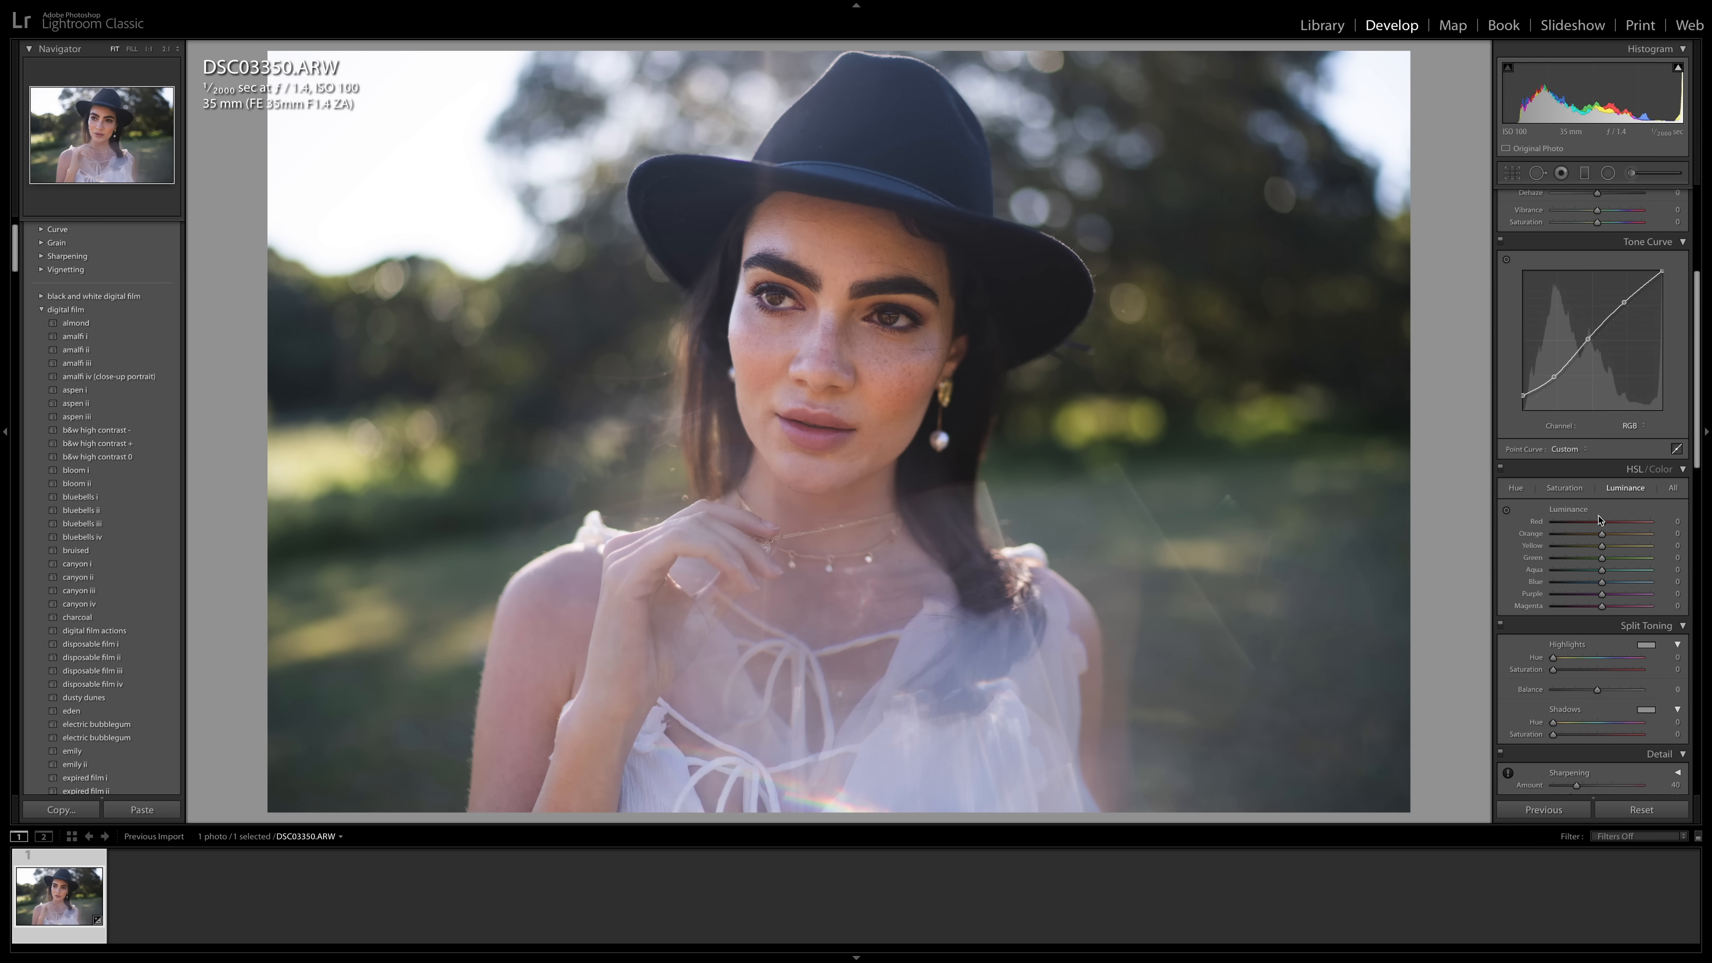
scroll(1605, 466, down, 2)
scroll(1608, 475, down, 1)
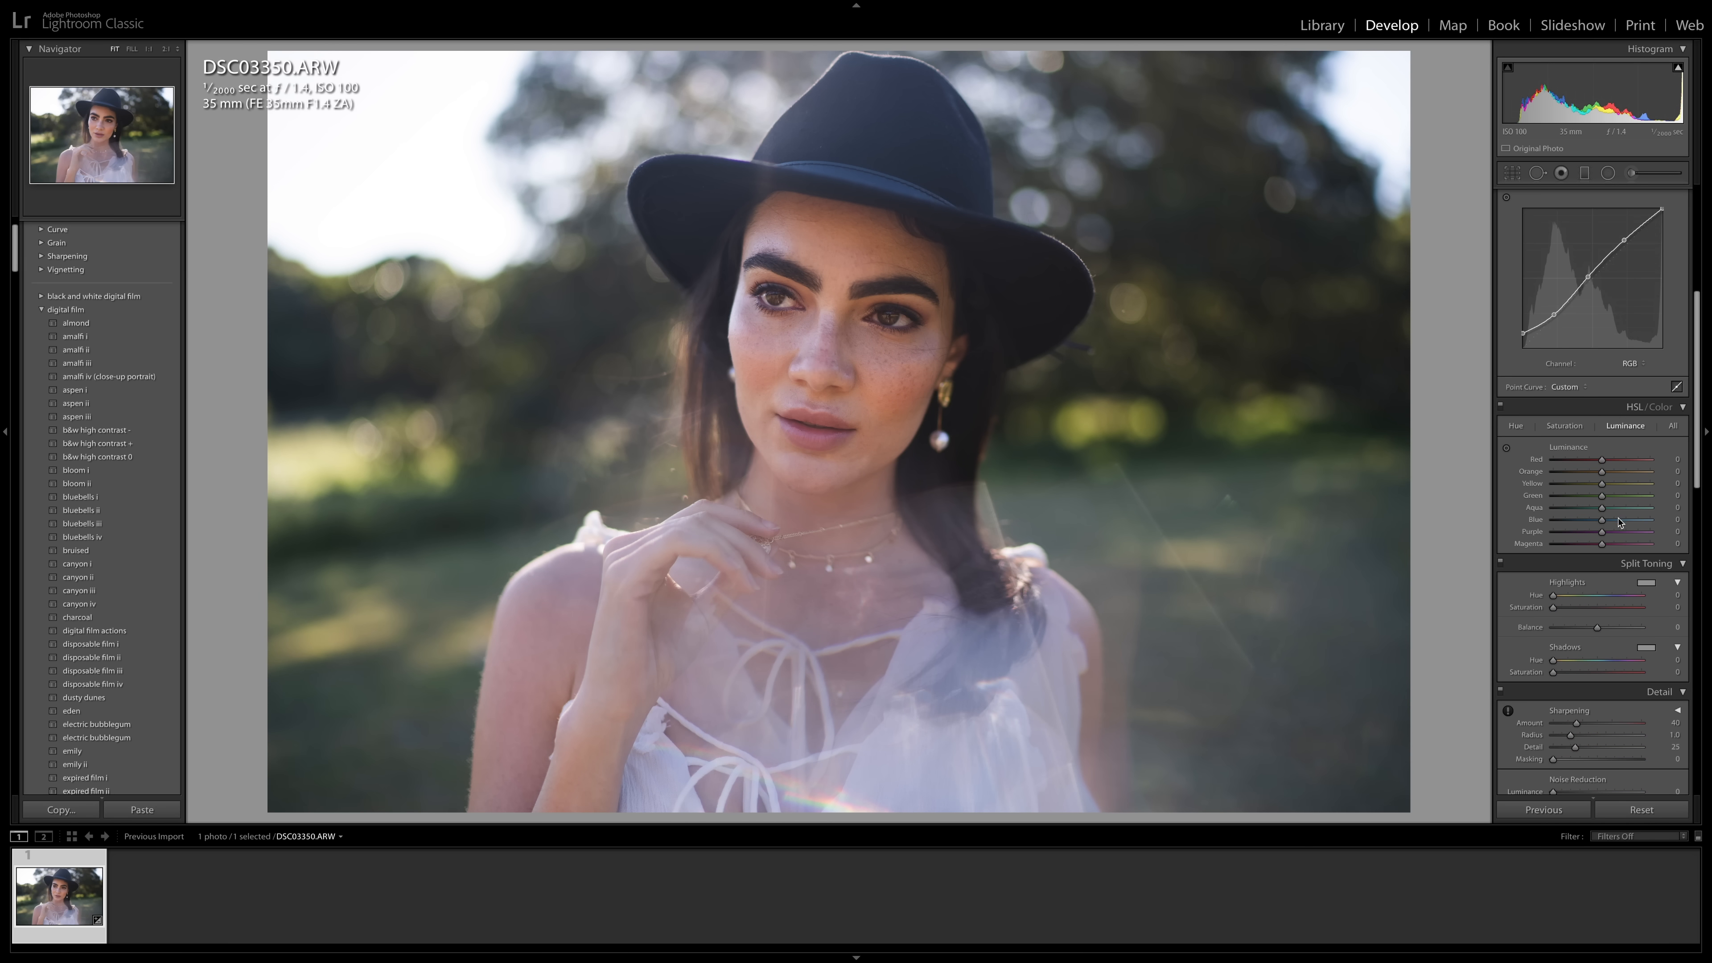
mouse_move(1604, 499)
mouse_down()
mouse_move(1552, 500)
mouse_move(1607, 499)
mouse_up()
drag(1614, 473, 1614, 476)
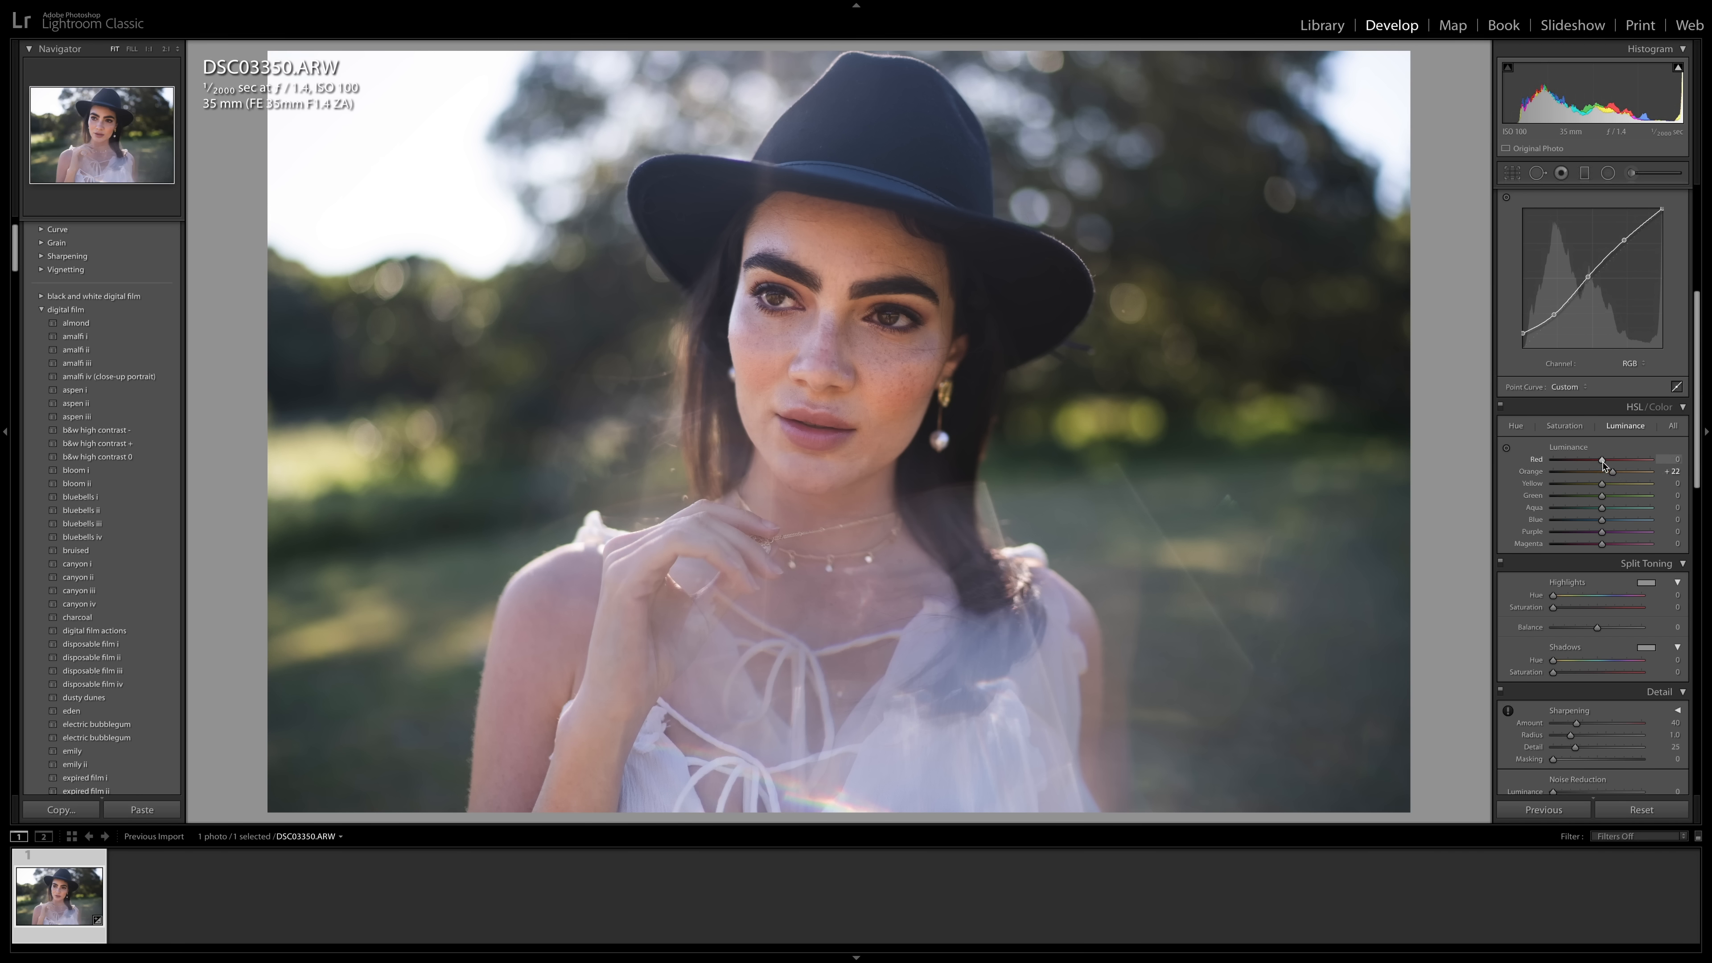
drag(1603, 461, 1615, 464)
drag(1602, 484, 1618, 487)
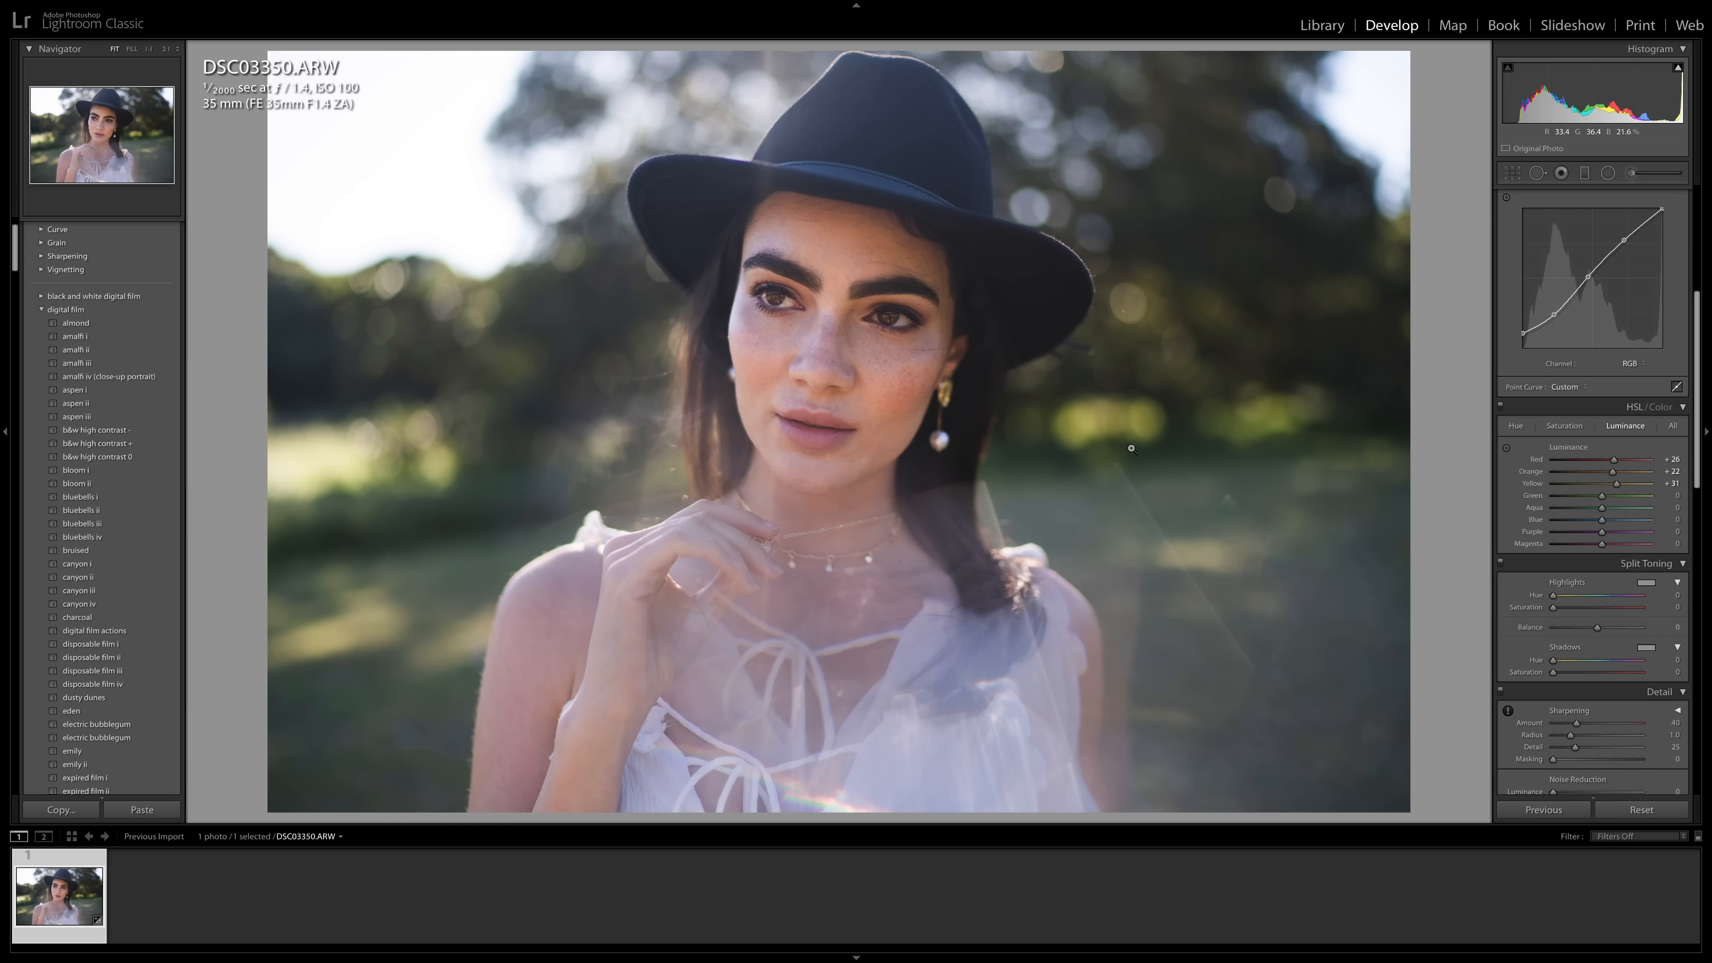
Brighten the background colours with HSL Luminance by setting Yellow to +62, Green to +48 and Blue to +56.
drag(1605, 497, 1634, 485)
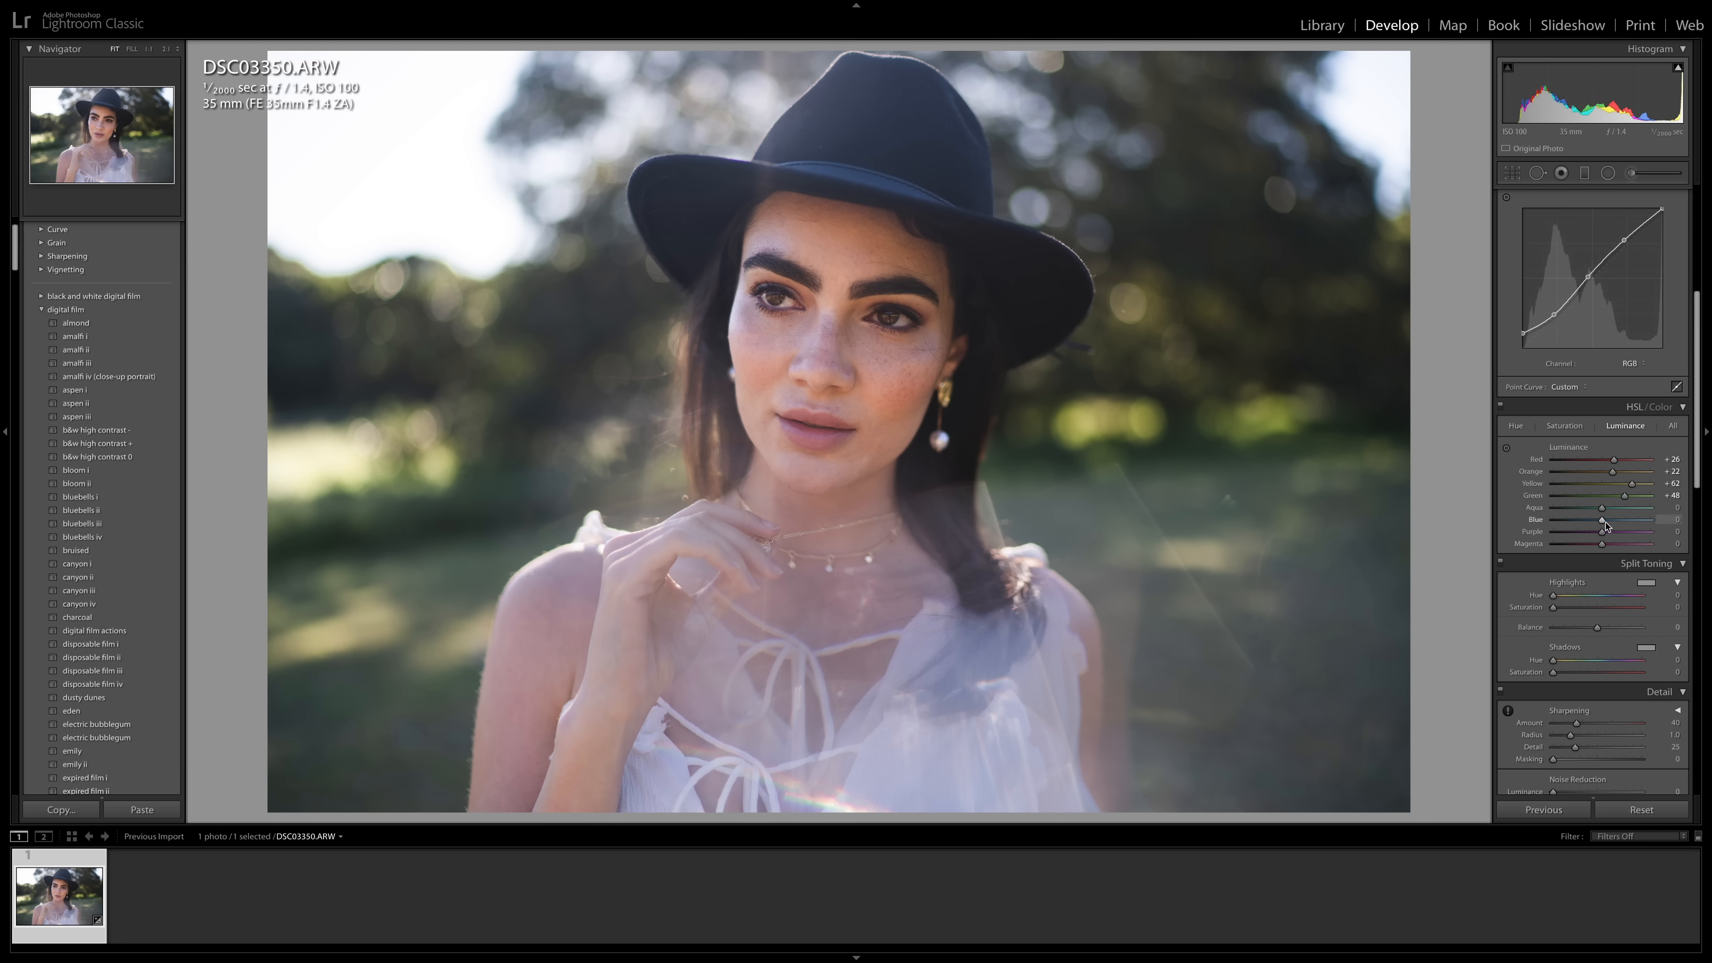
drag(1605, 525, 1628, 526)
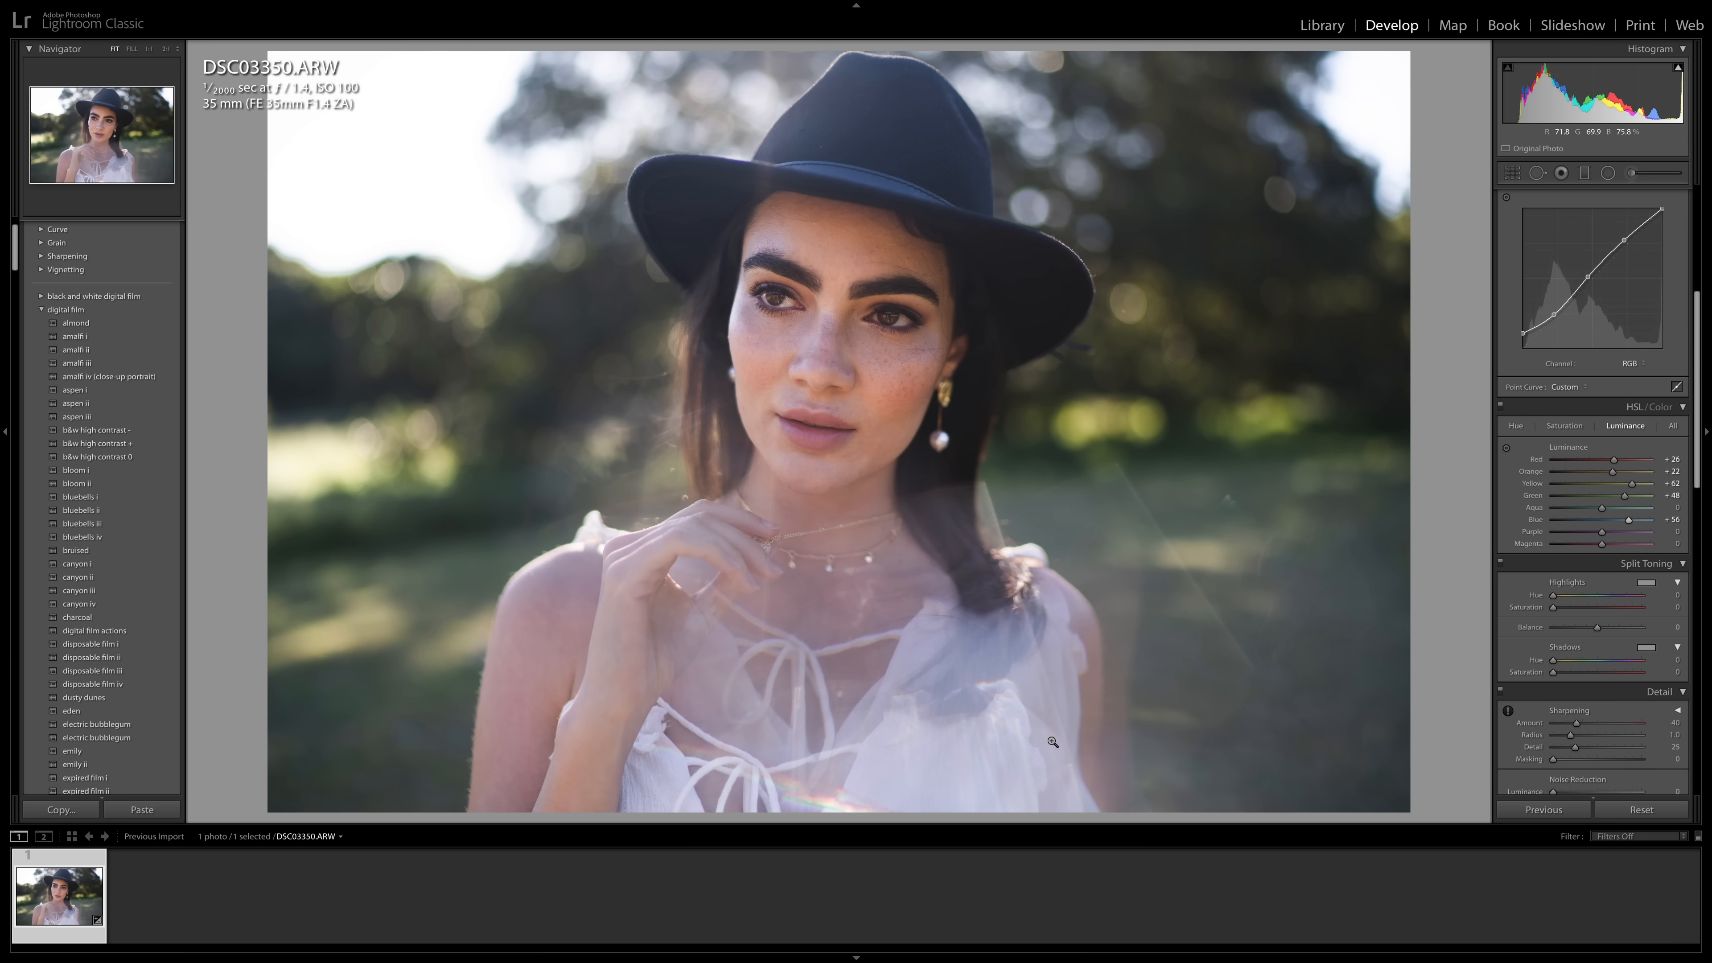
Set HSL Saturation to Red +22, Orange +9 and Yellow +46, boost Green moderately and desaturate Blue.
click(1566, 426)
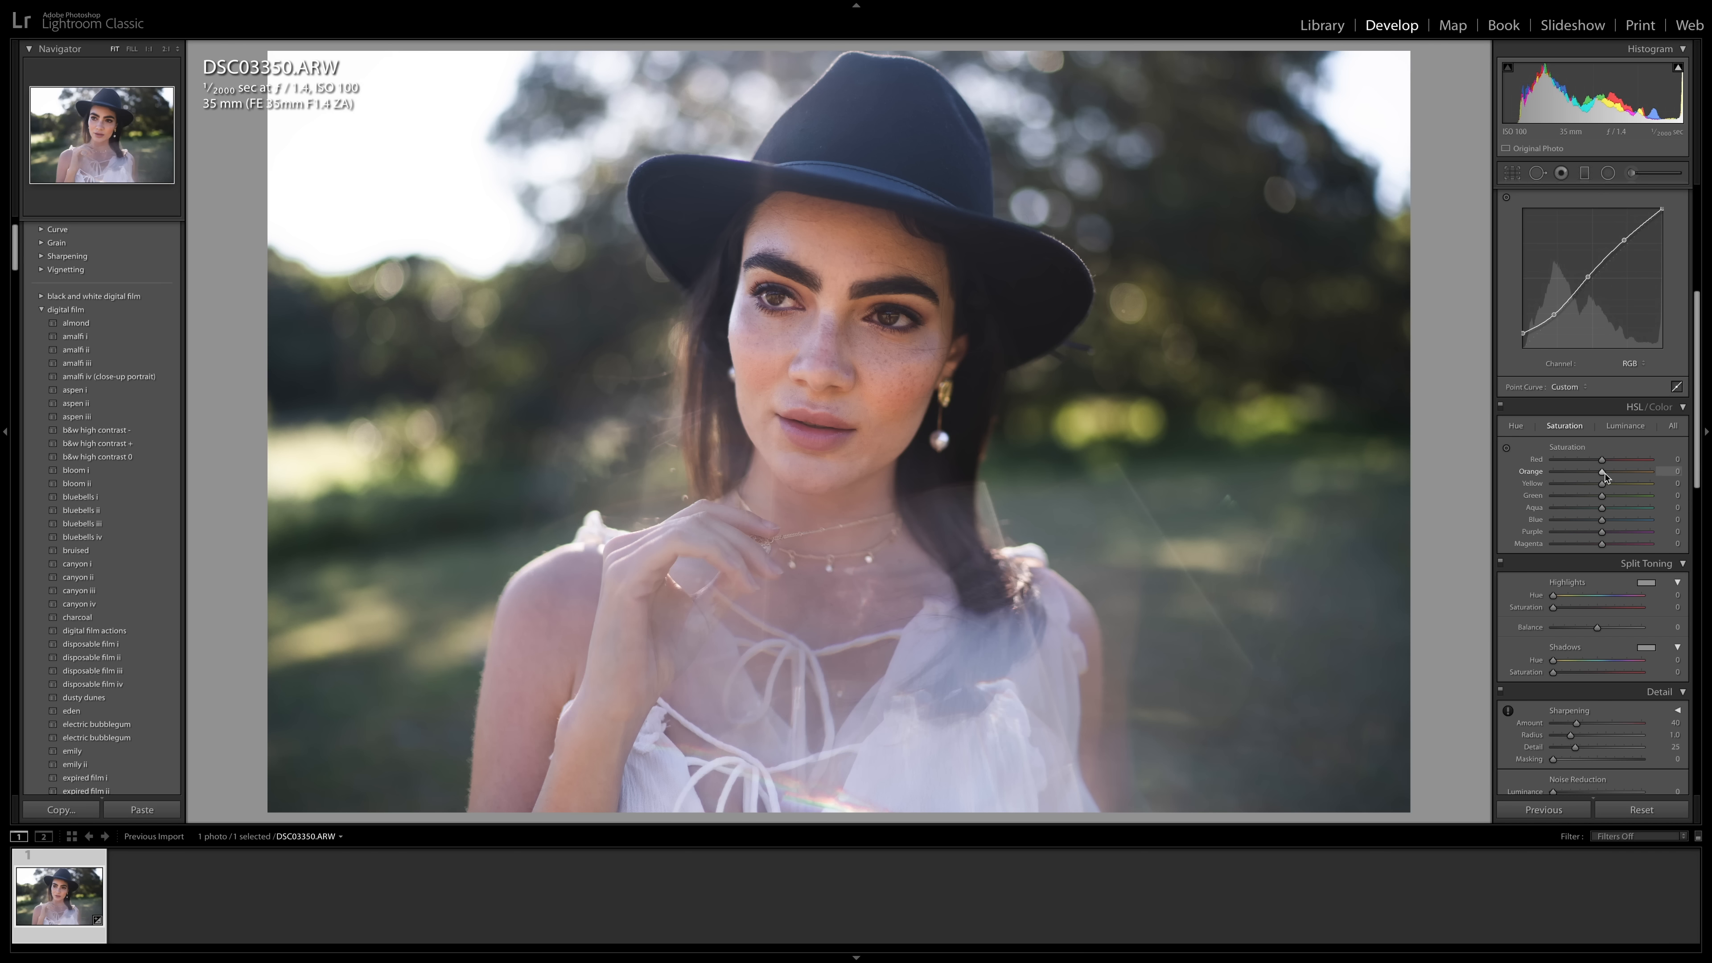
mouse_move(1605, 476)
mouse_down()
mouse_move(1583, 476)
mouse_move(1605, 477)
mouse_up()
double_click(1599, 474)
drag(1607, 463, 1632, 499)
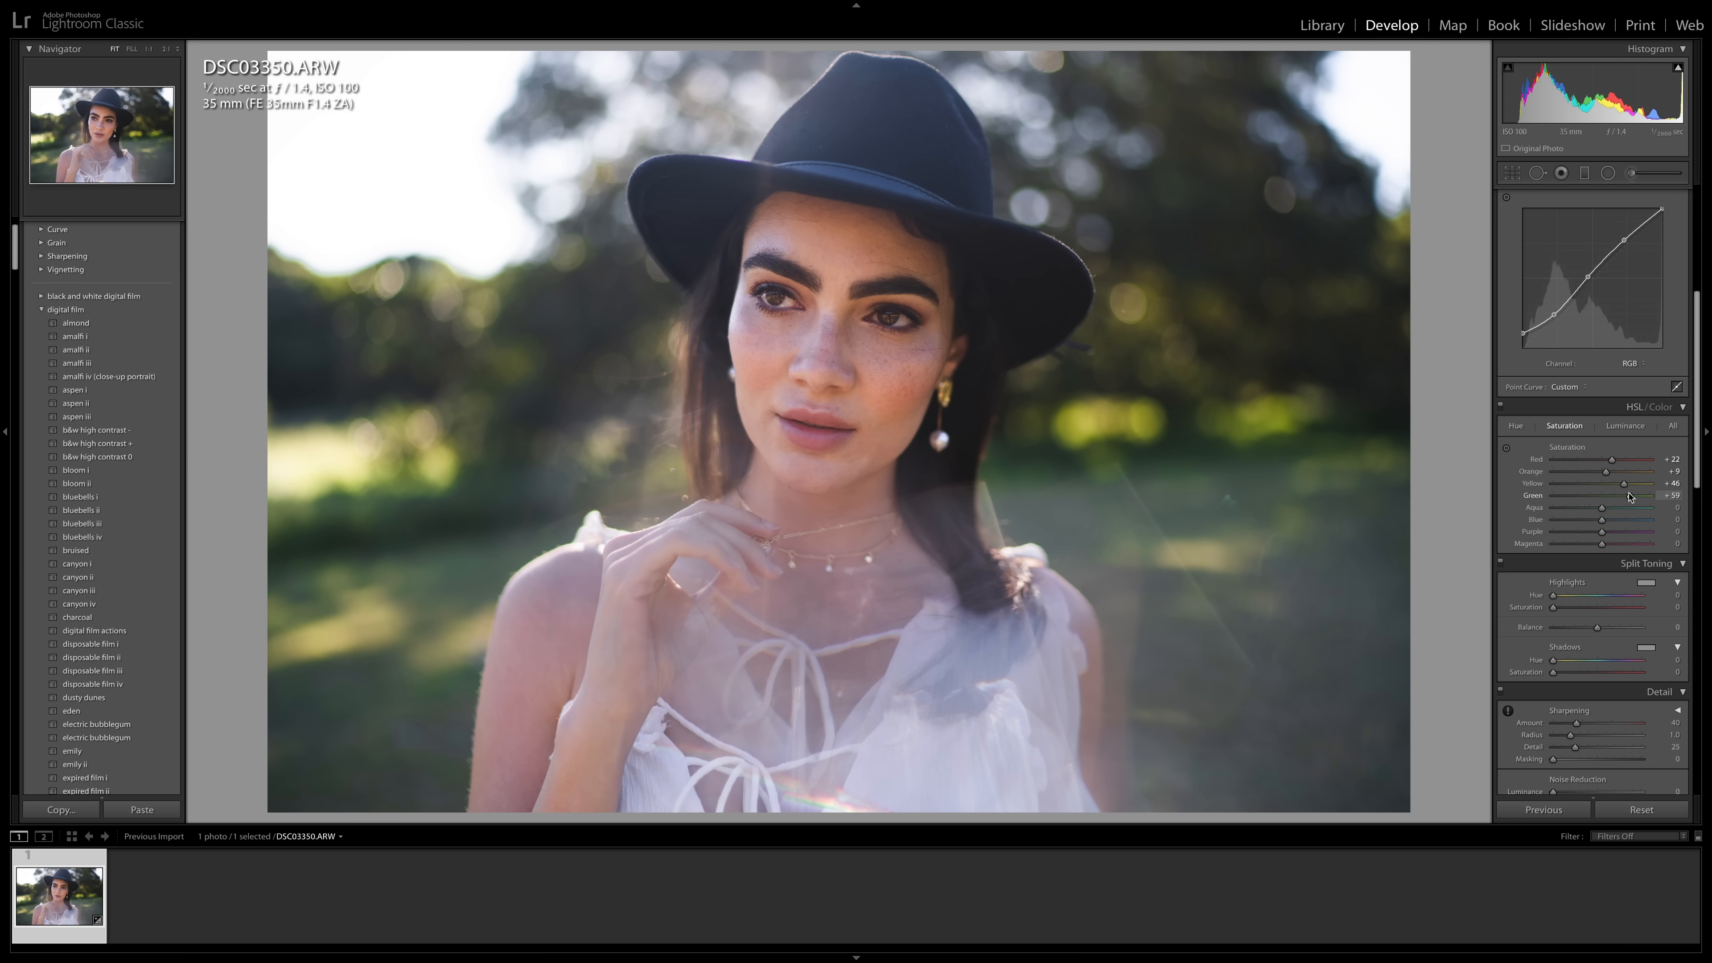
drag(1631, 497, 1624, 498)
drag(1604, 522, 1601, 521)
drag(1601, 521, 1582, 525)
Set HSL Hue to Red +13 and Orange +5, and shift Green towards yellow.
click(1521, 433)
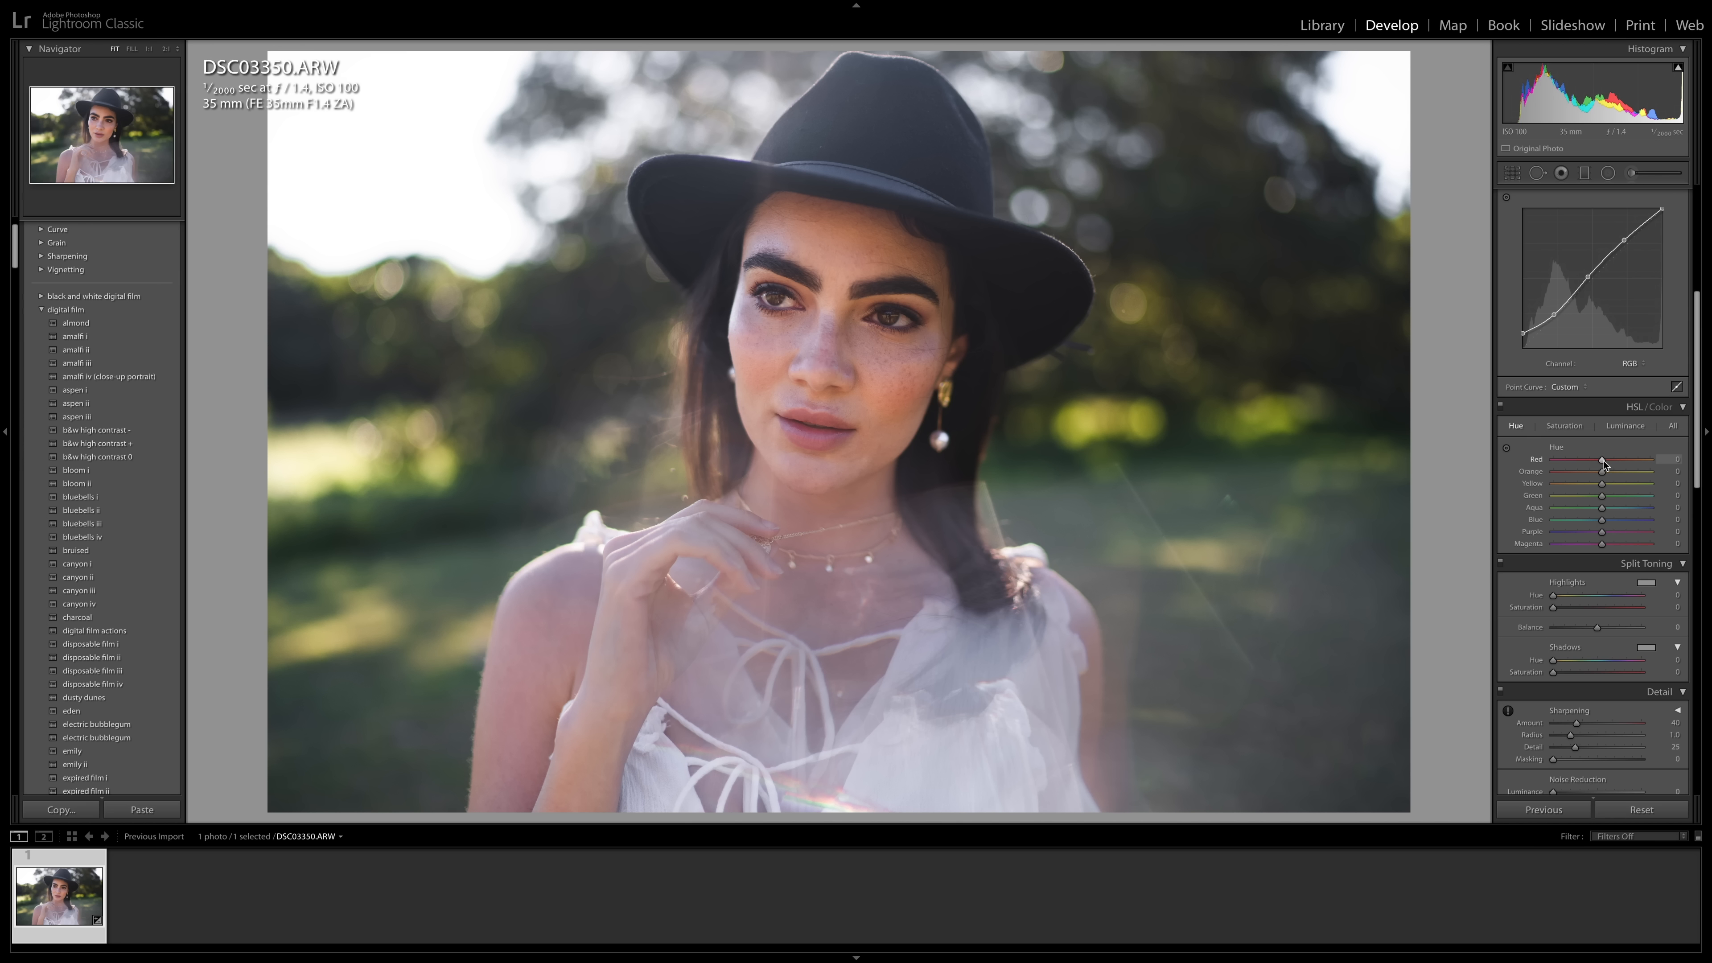
drag(1604, 463, 1608, 464)
drag(1604, 474, 1606, 474)
drag(1604, 500, 1583, 500)
drag(1047, 395, 1047, 401)
Tint the highlights blue with Split Toning at Hue 227 and Saturation 28.
scroll(1603, 600, down, 2)
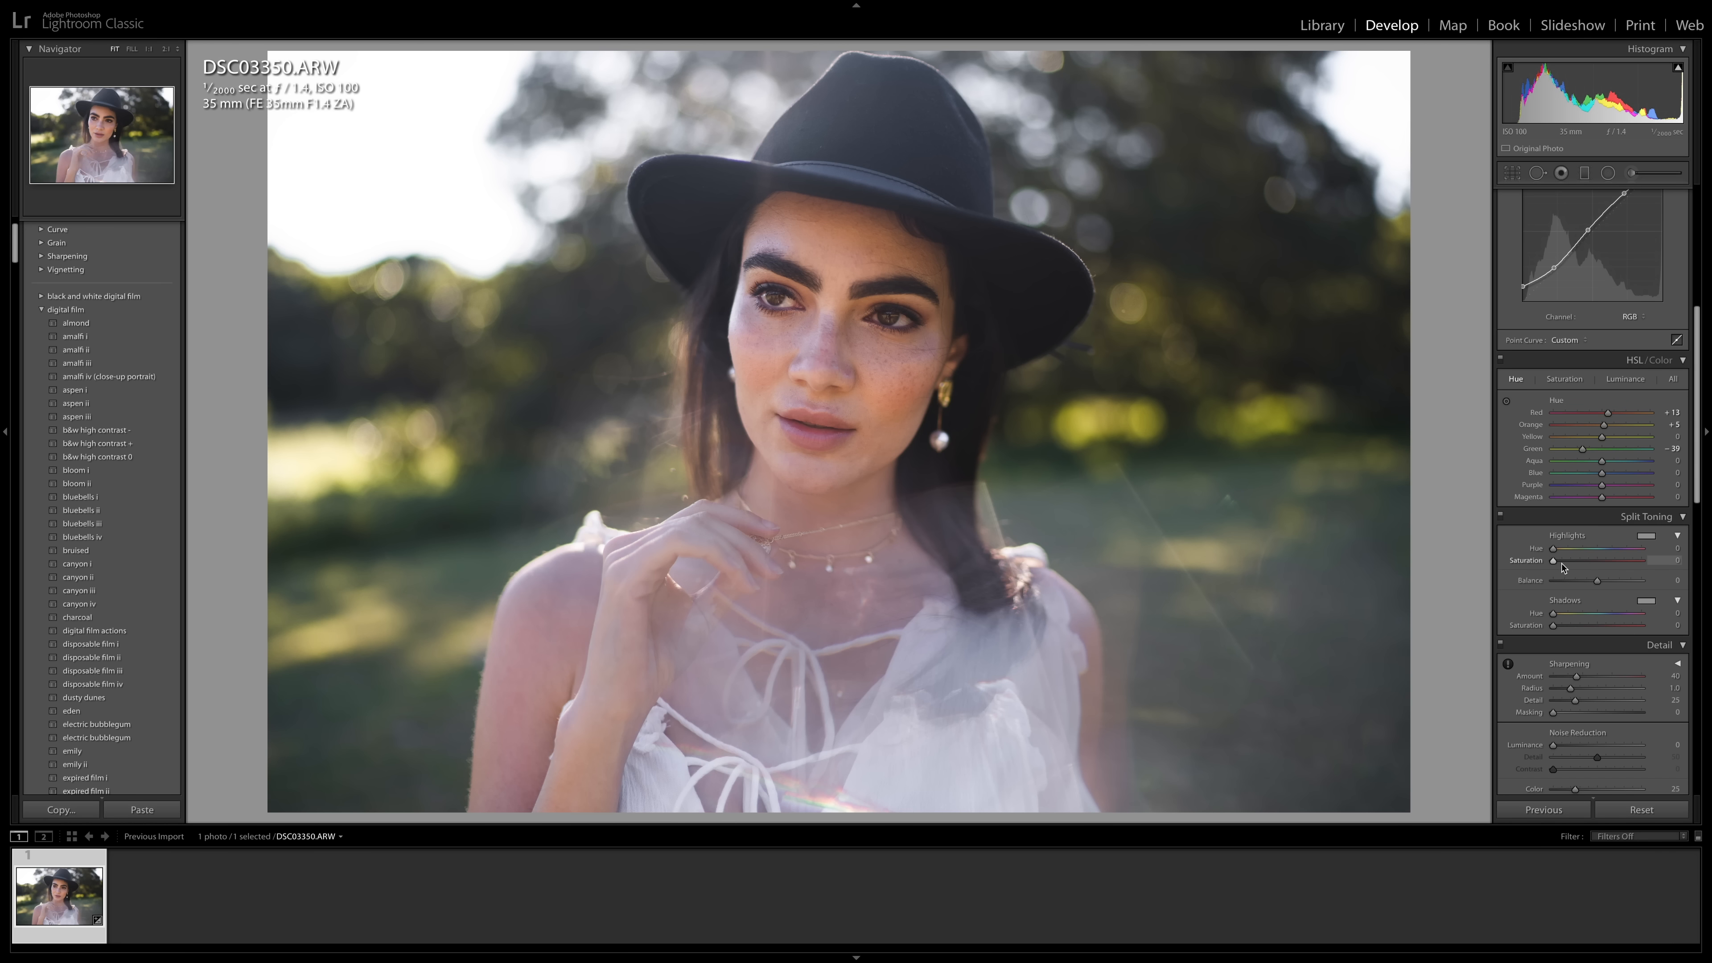
drag(1562, 565, 1587, 564)
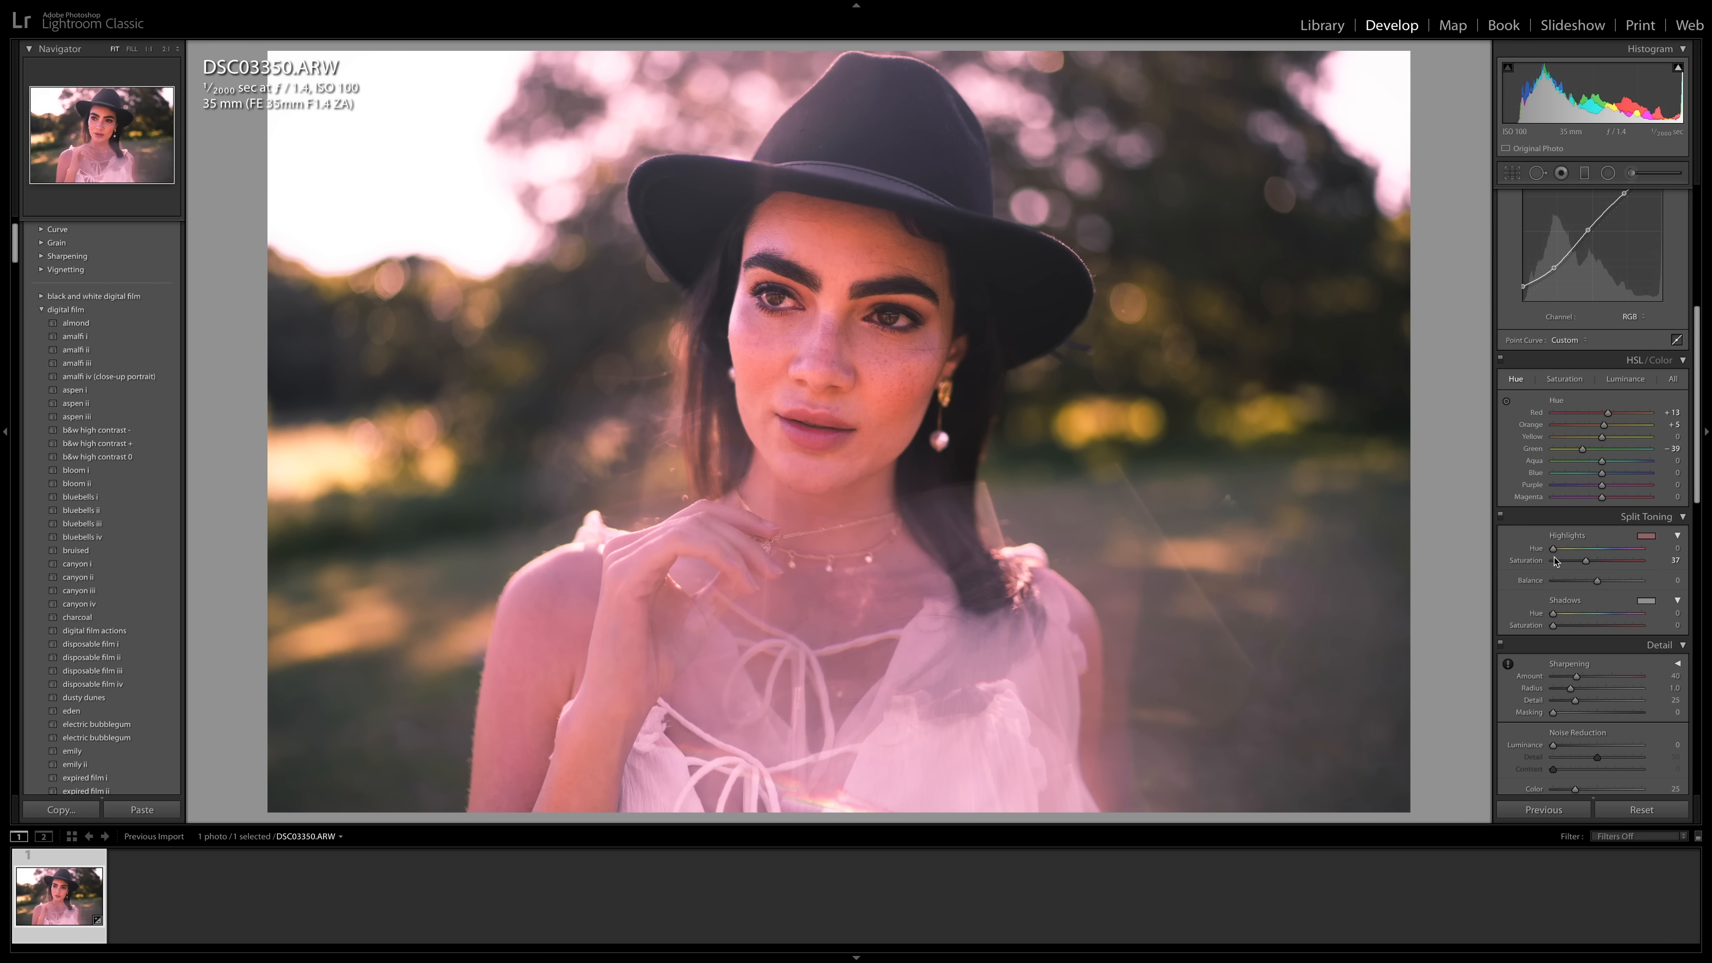
drag(1555, 552, 1611, 553)
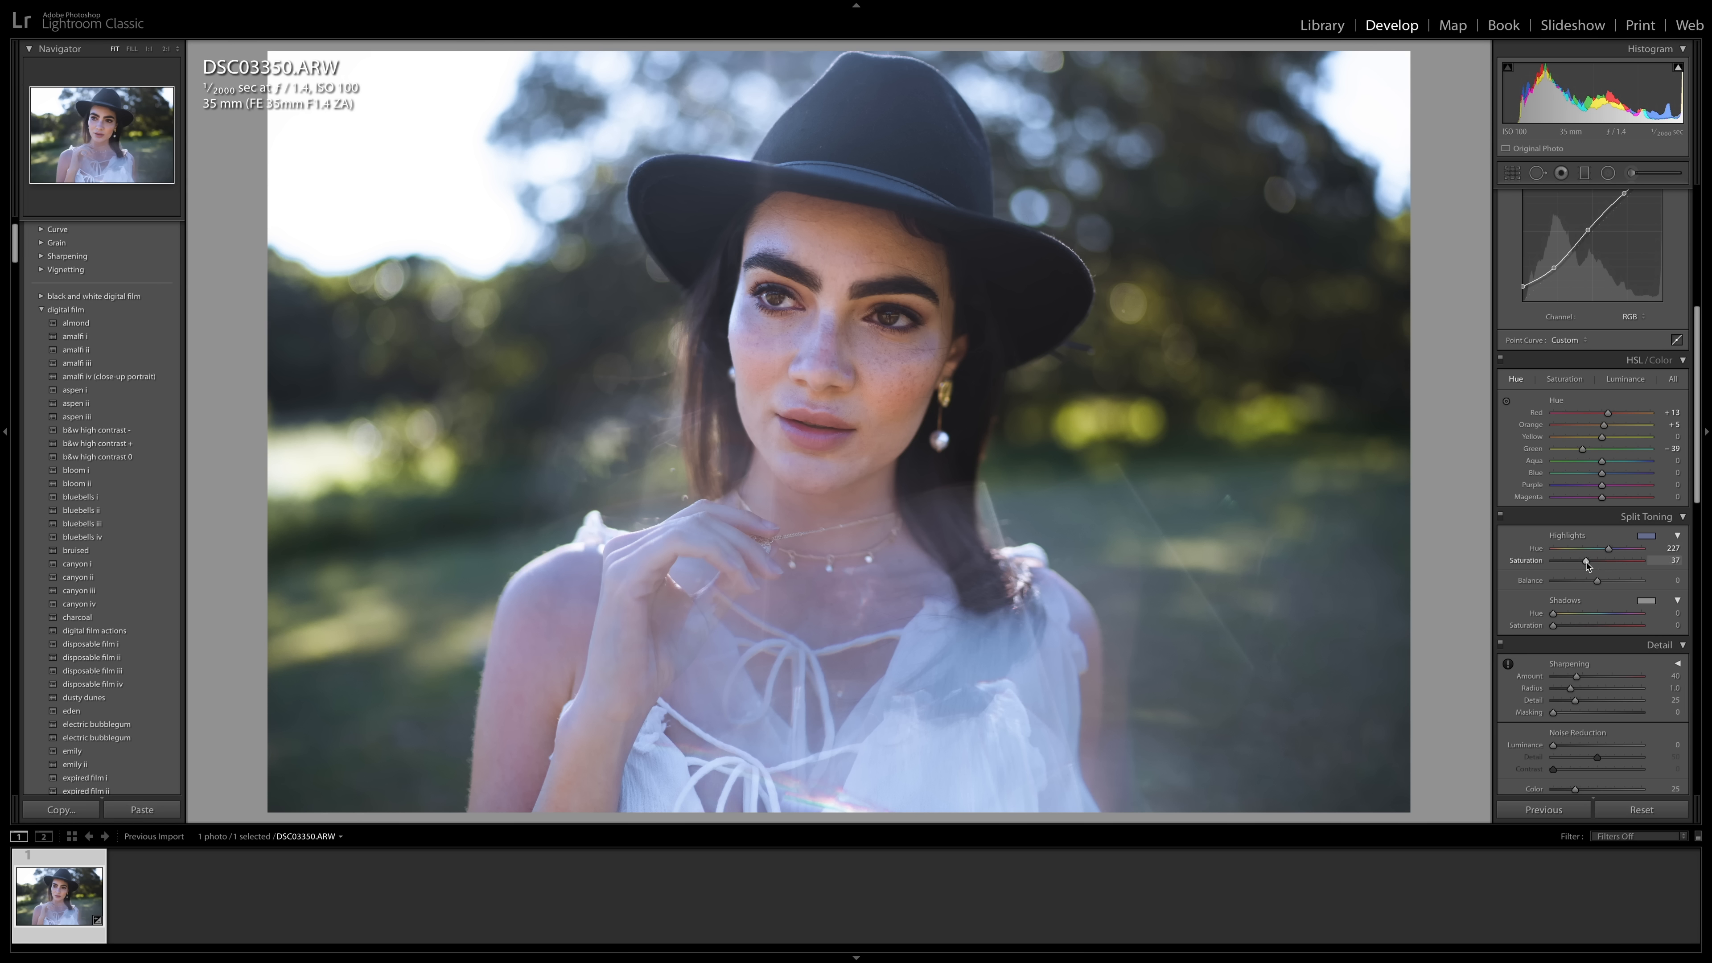
drag(1587, 565, 1579, 566)
Try yellow and purple Split Toning tints in the shadows at Saturation 38, and a weaker purple at Saturation 11.
drag(1553, 625, 1589, 628)
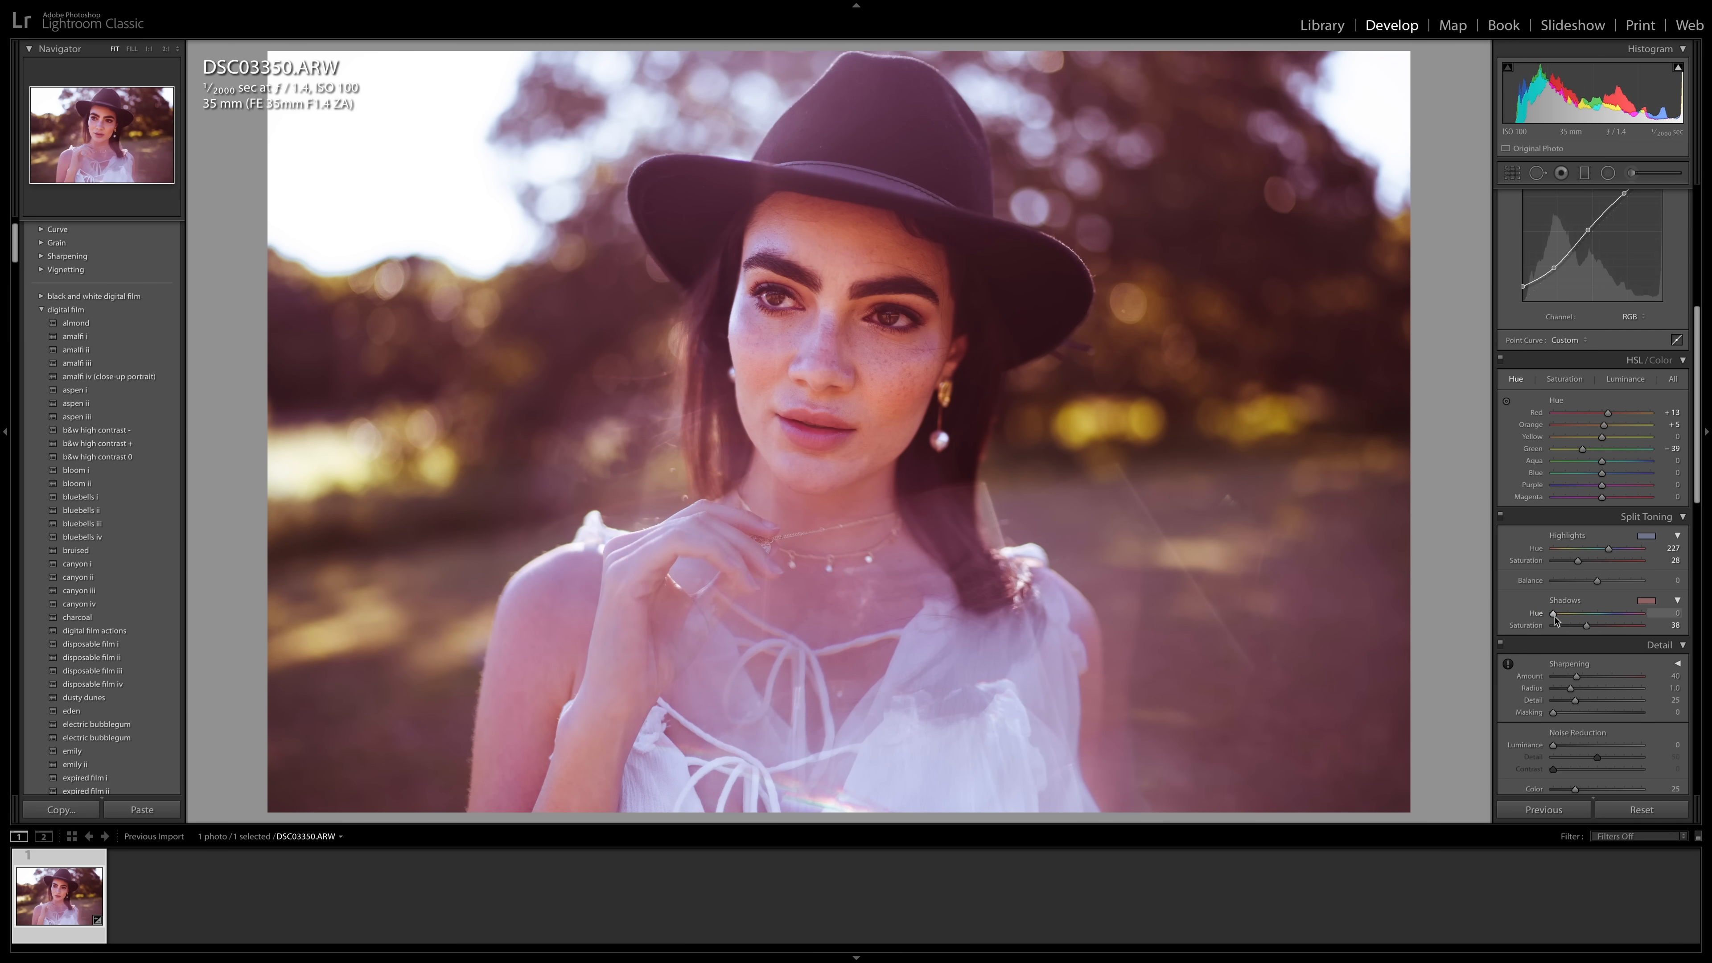
drag(1556, 617, 1566, 620)
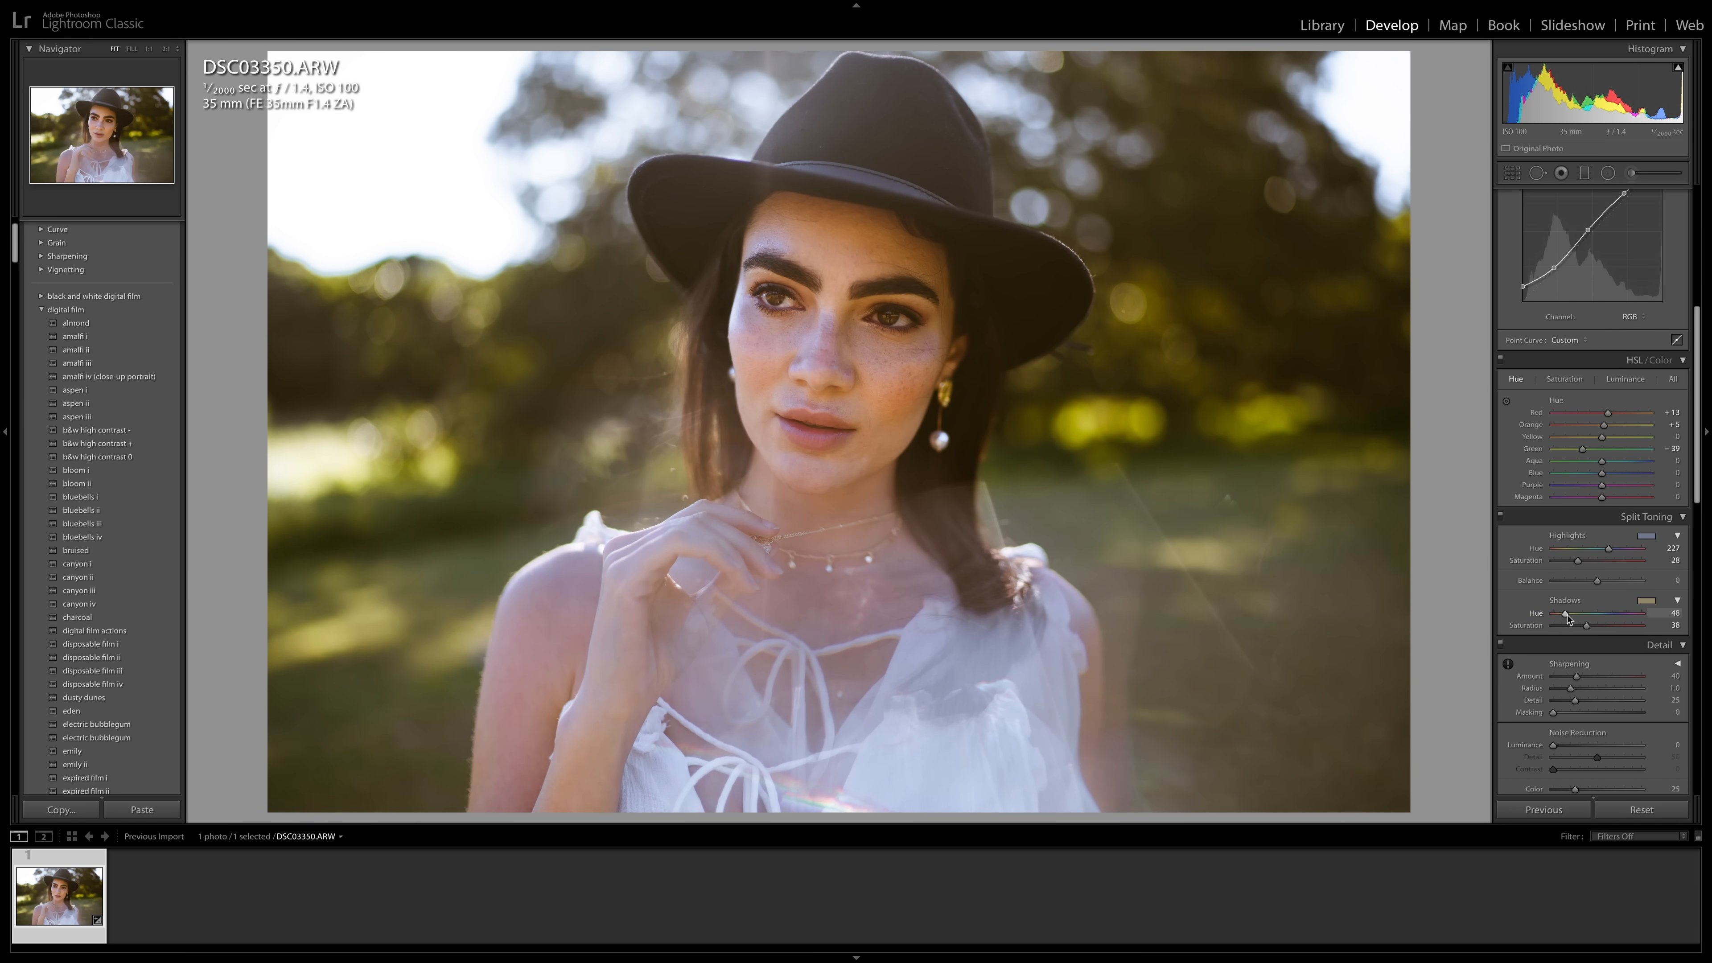
drag(1567, 617, 1623, 622)
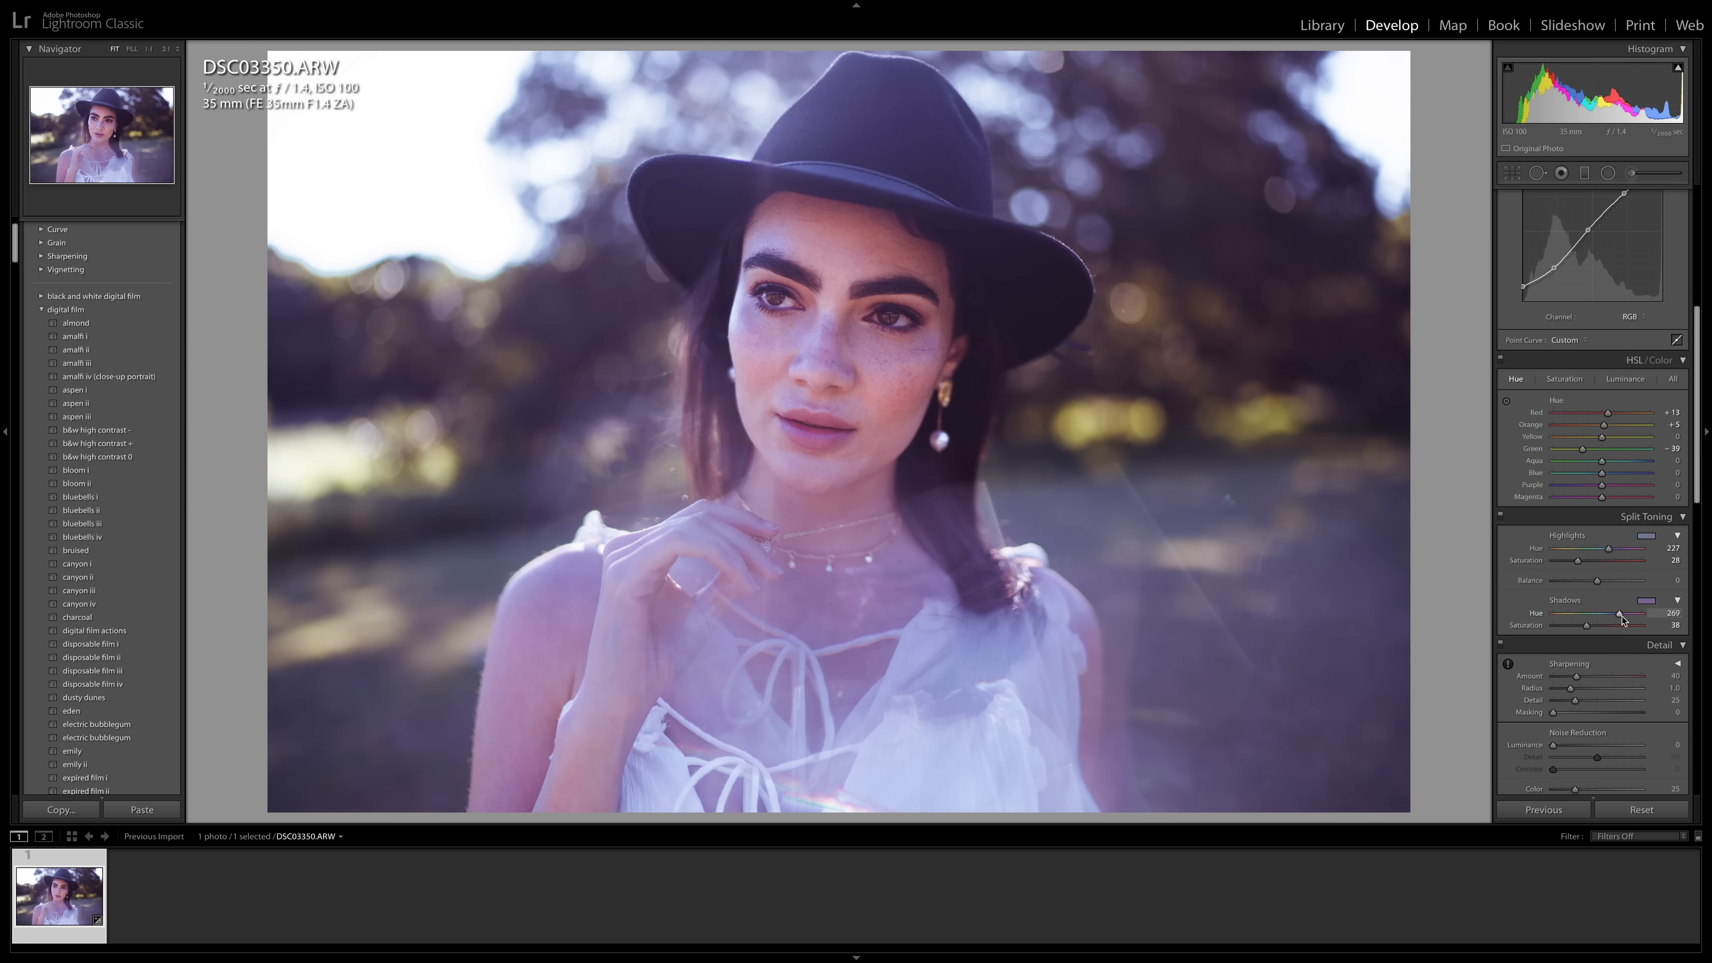
drag(1622, 621, 1563, 630)
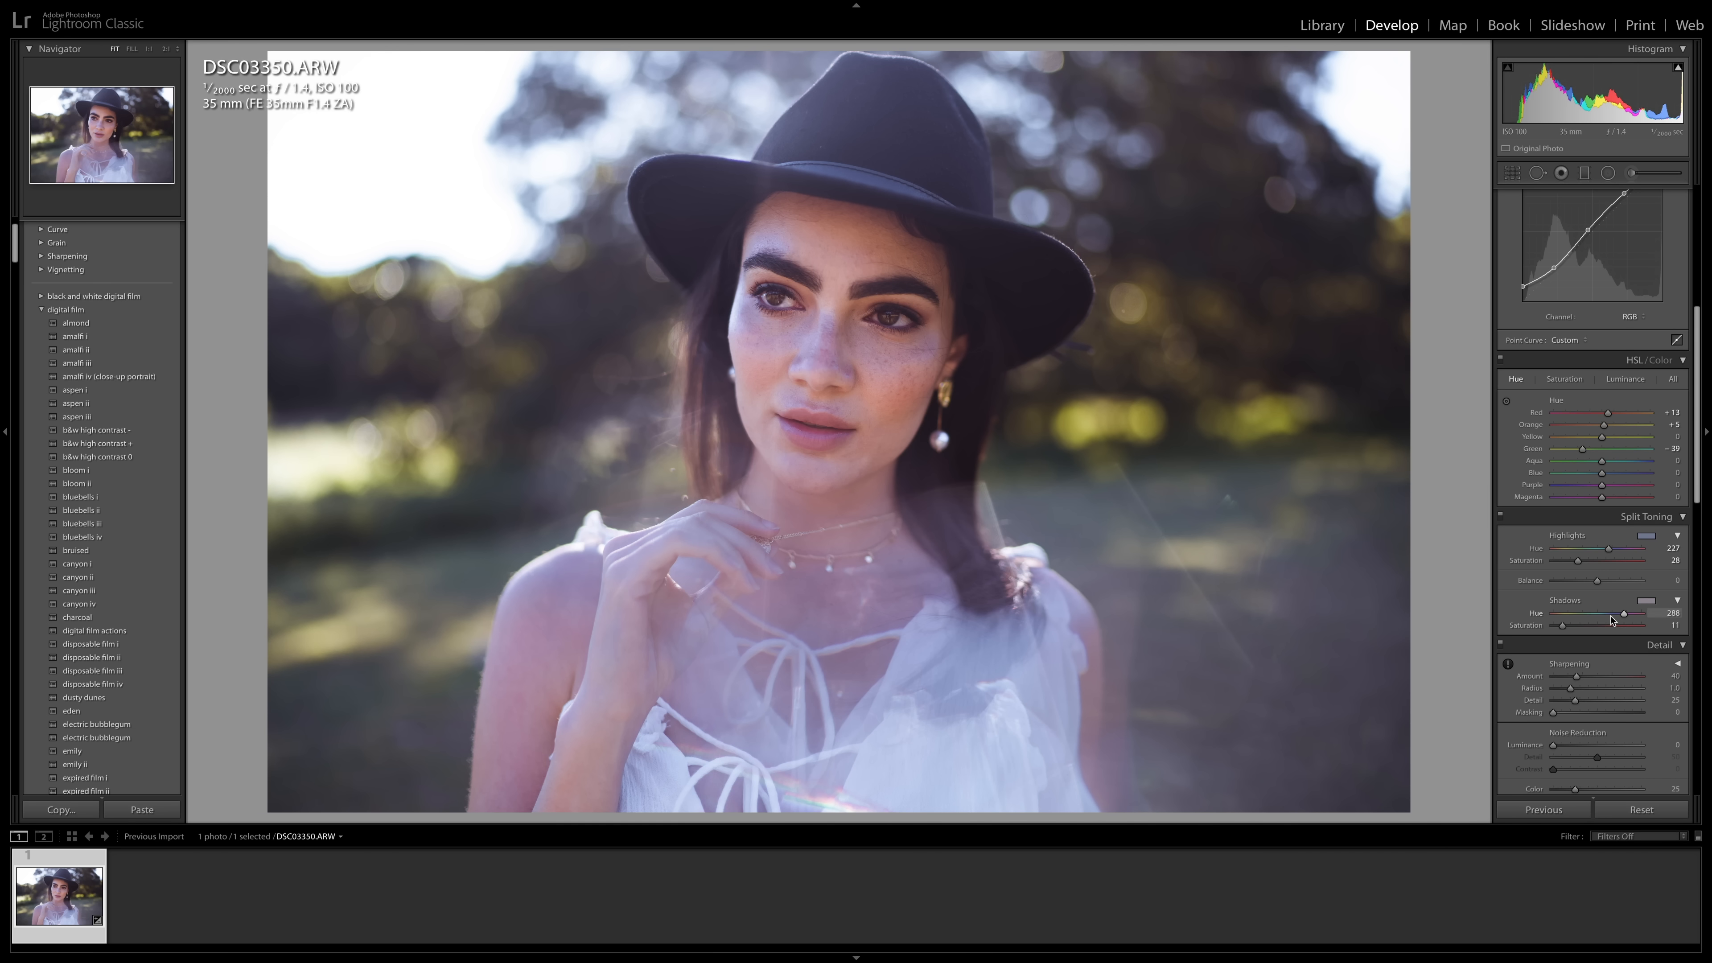
Warm the shadows with Split Toning at Hue 44 and Saturation 22, and raise the highlights' Saturation to 35.
click(1566, 615)
drag(1566, 616, 1565, 616)
drag(1562, 626, 1574, 628)
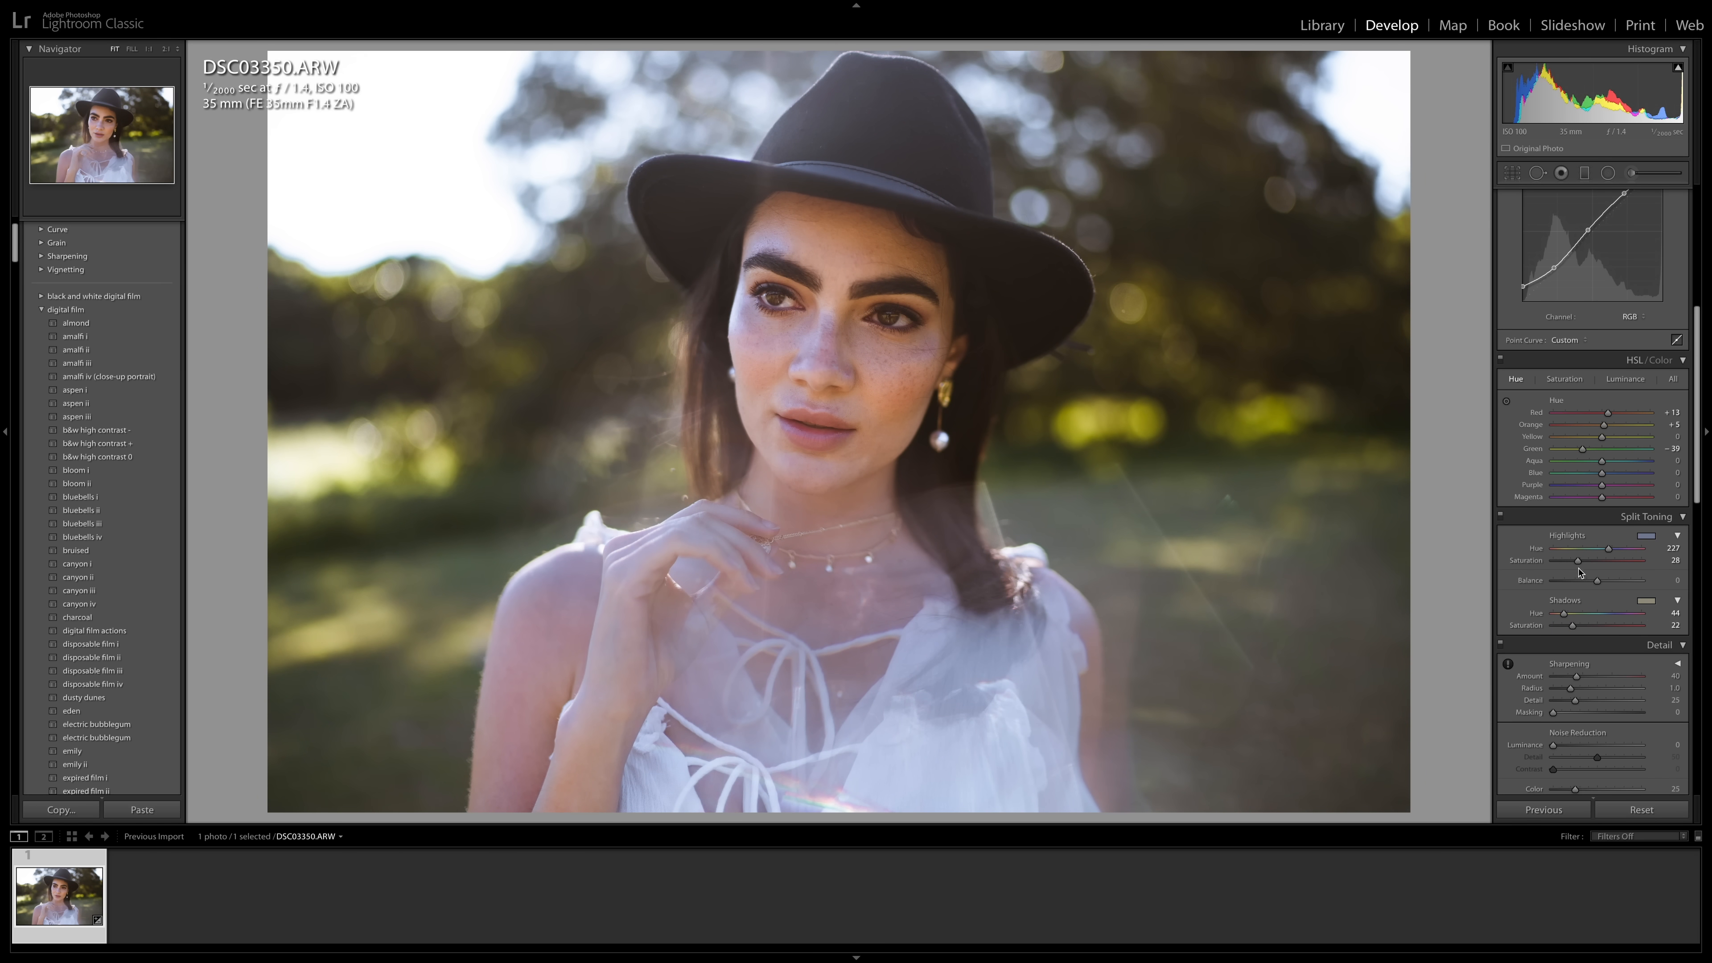
drag(1577, 560, 1584, 561)
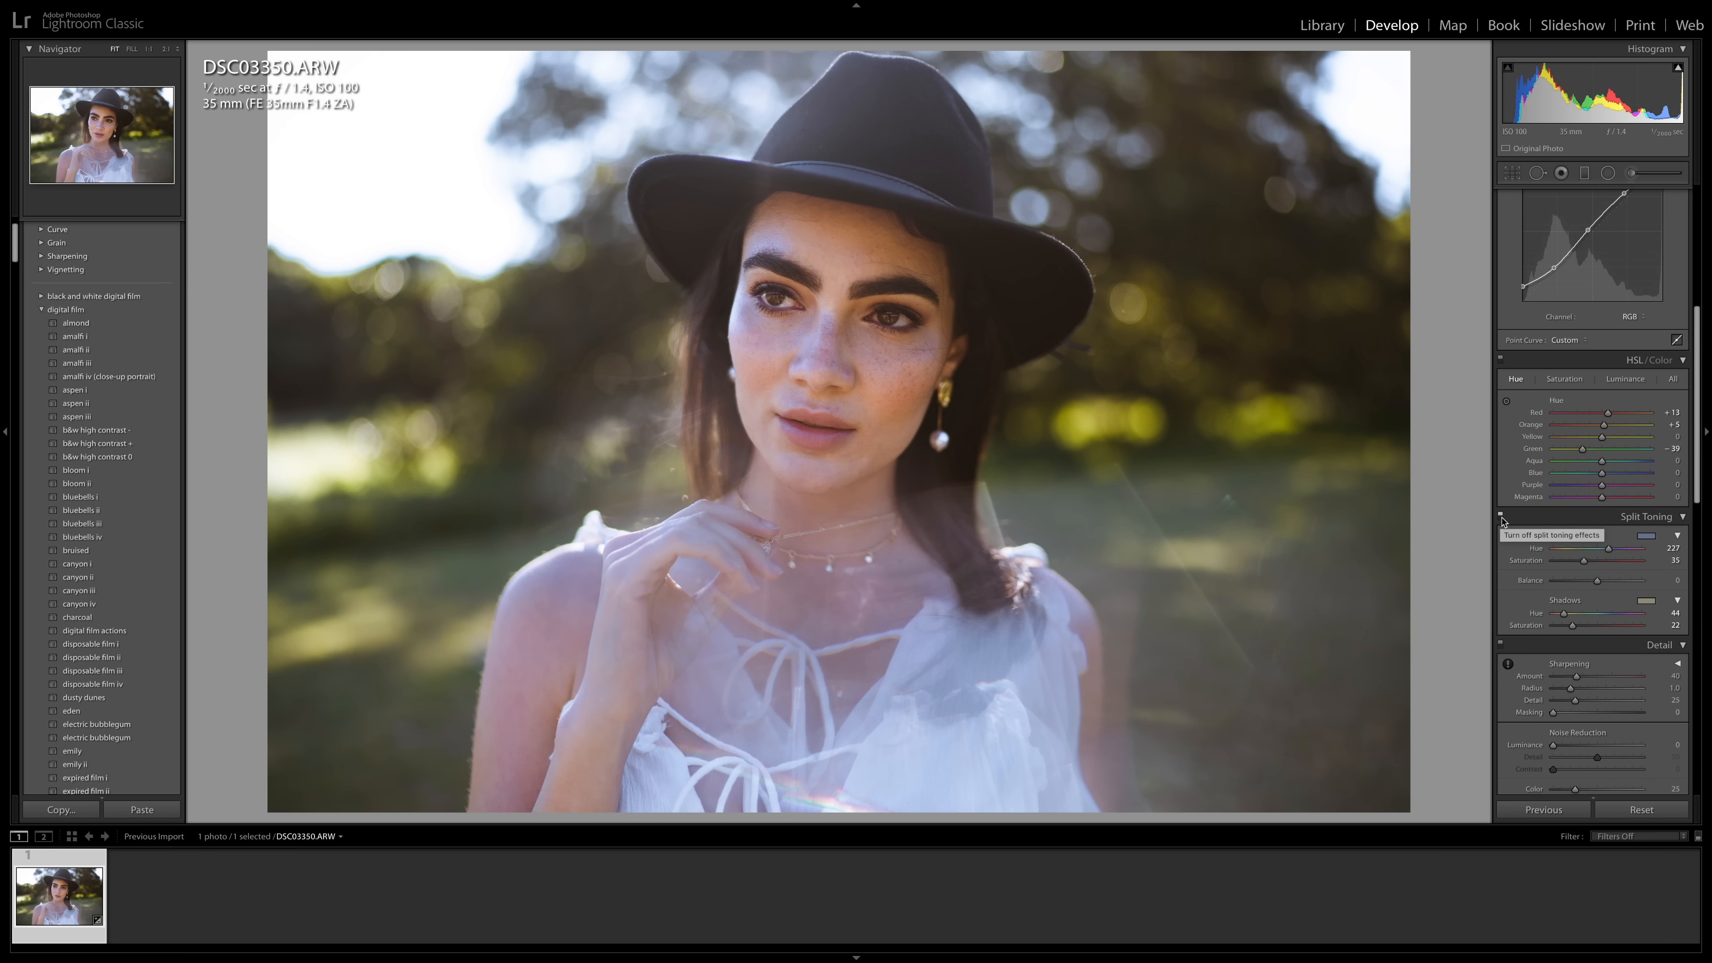
Compare the photo with split toning off and on, and check the whole edit against the unedited version.
click(1502, 516)
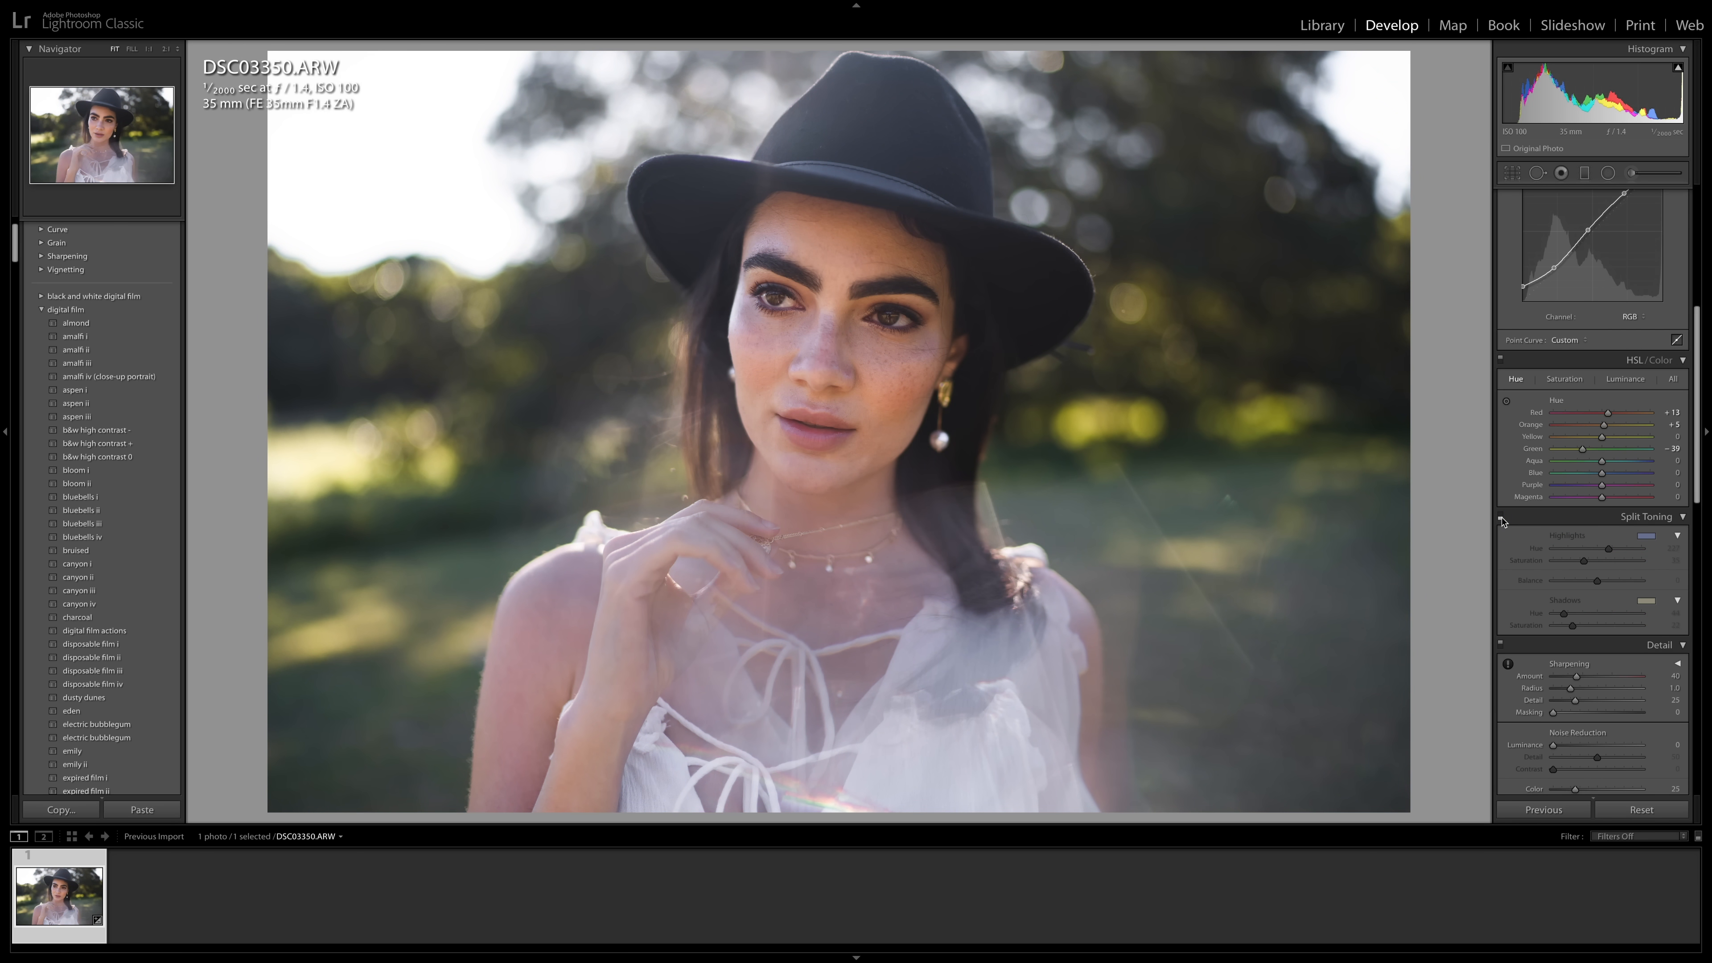
click(1501, 517)
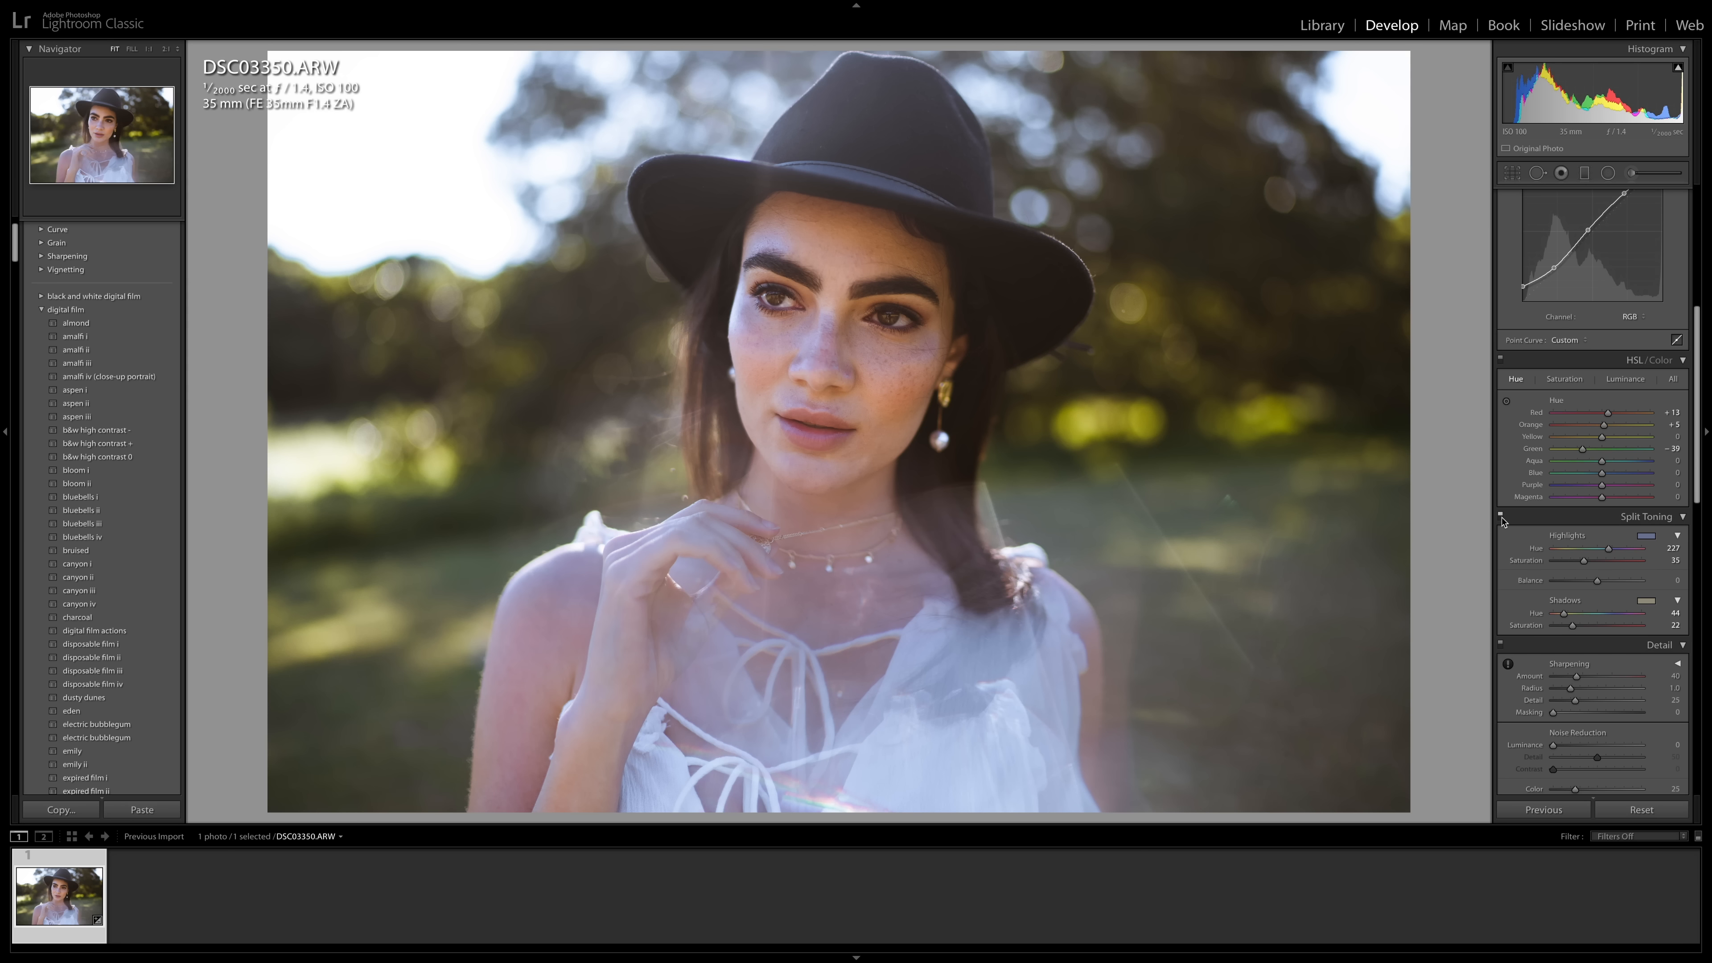
scroll(1616, 603, up, 6)
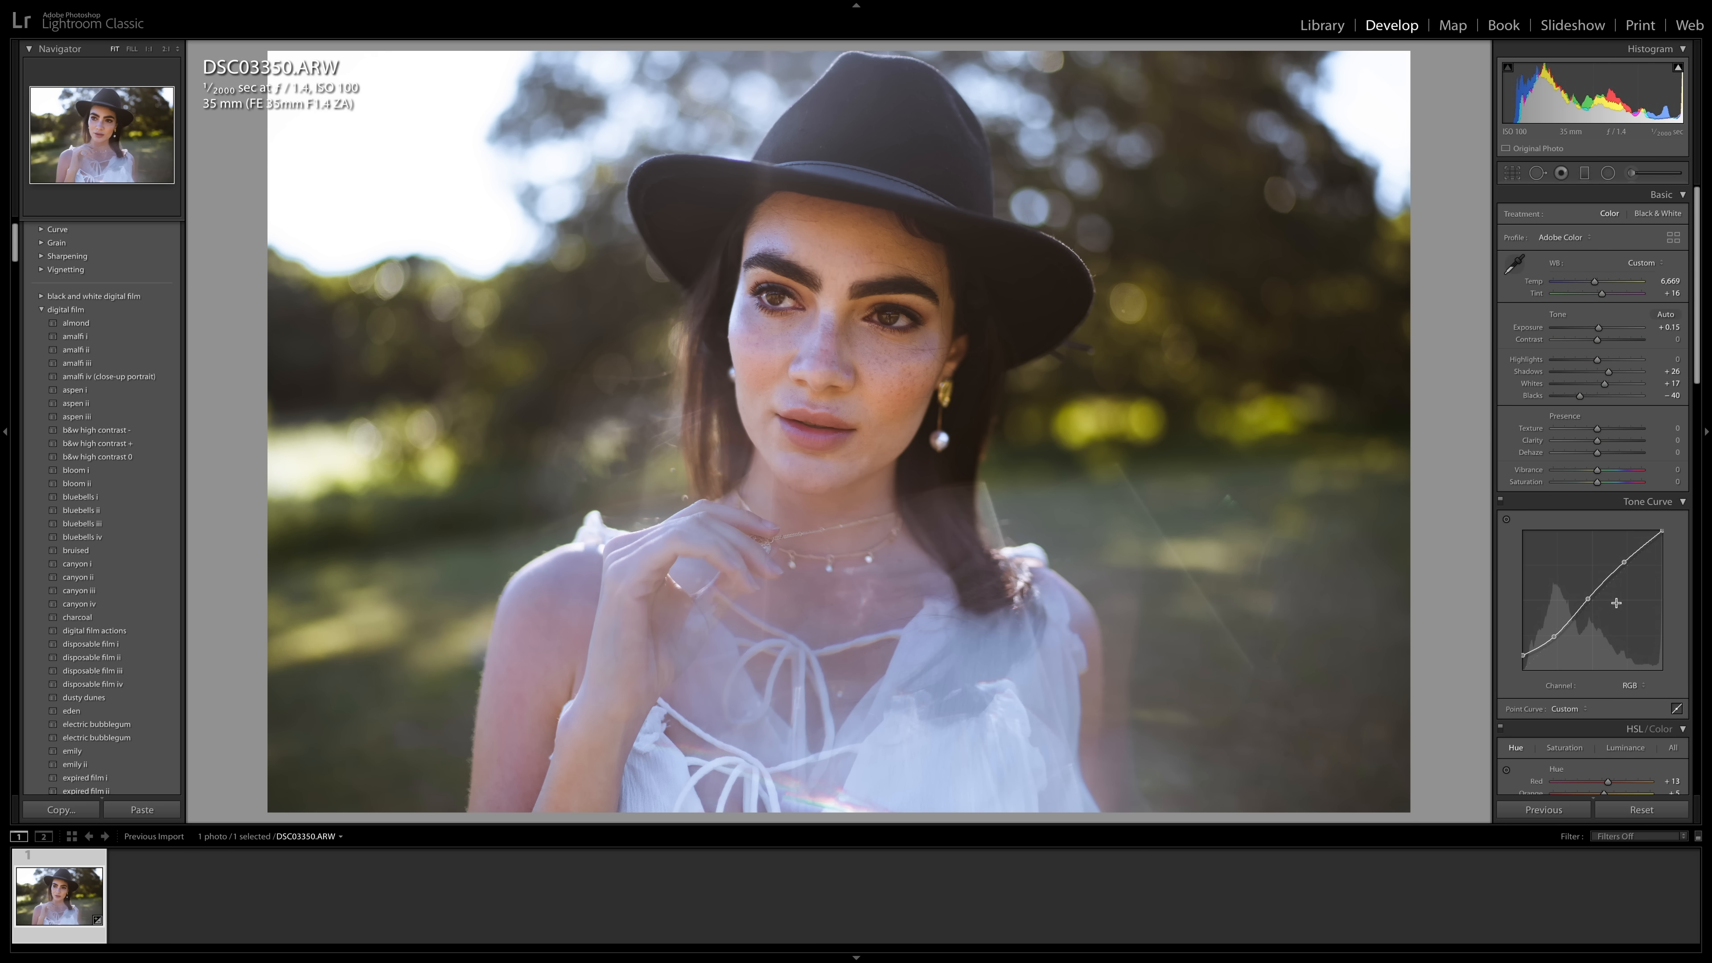
key(backslash)
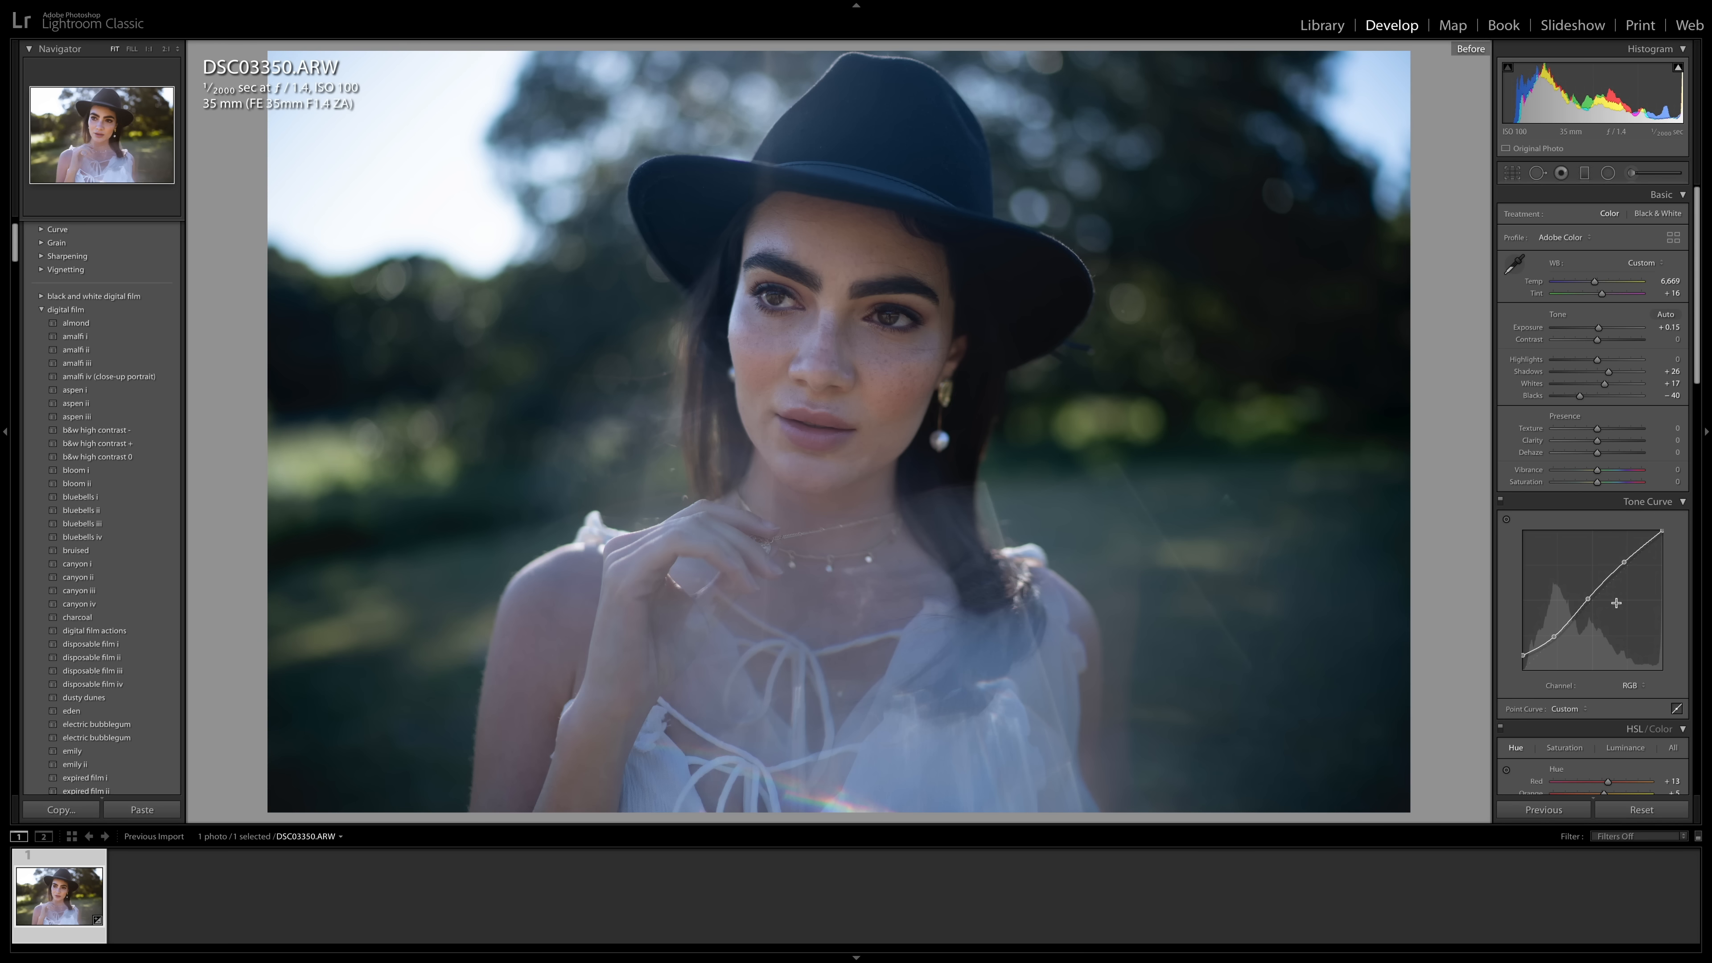
key(backslash)
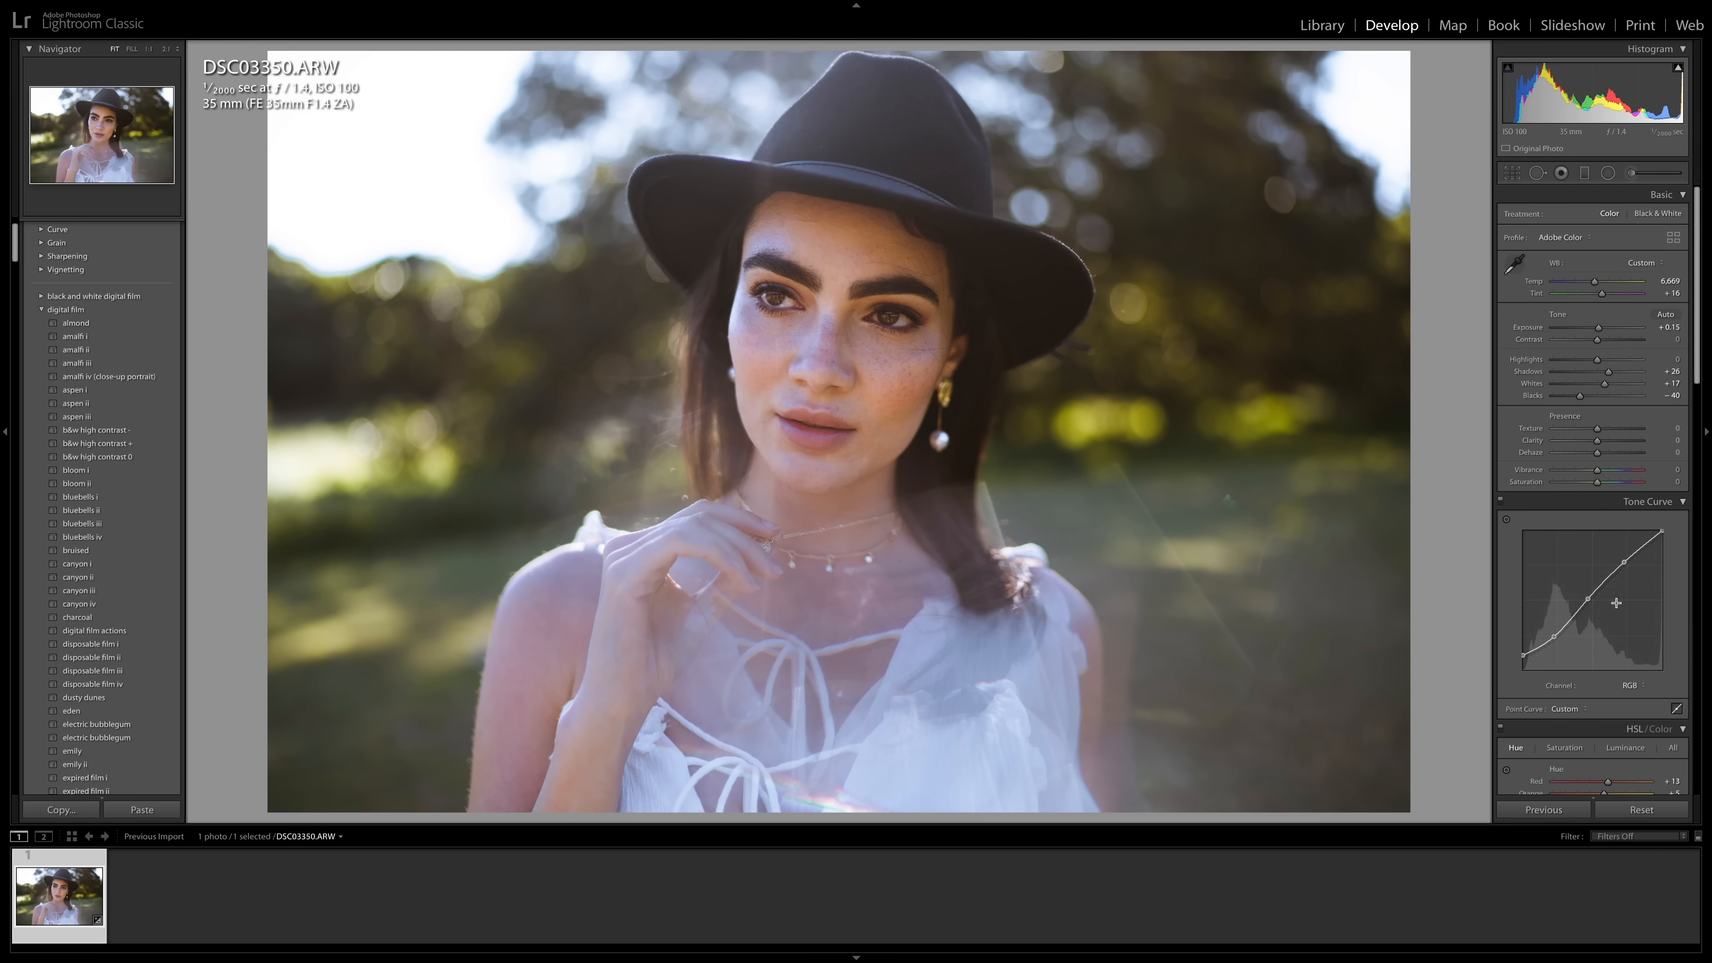